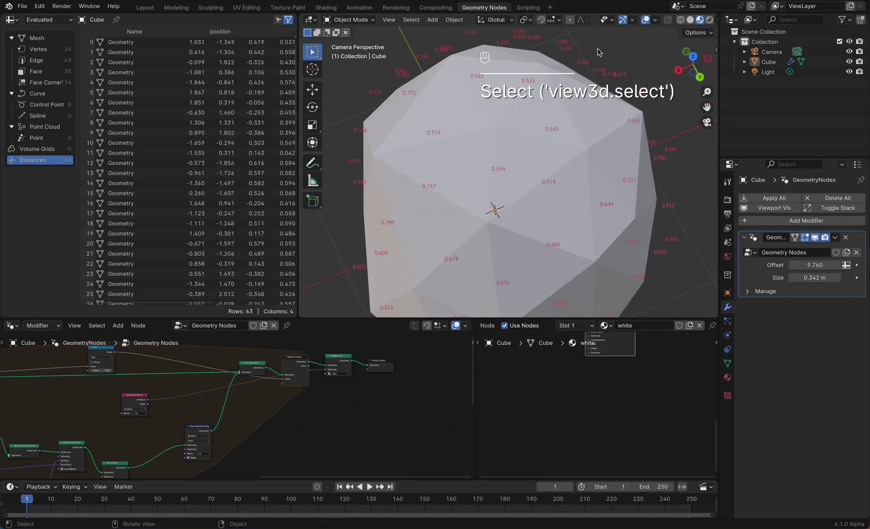
- Display the cube in wireframe shading, select it and examine the edge length labels on its edges
click(681, 20)
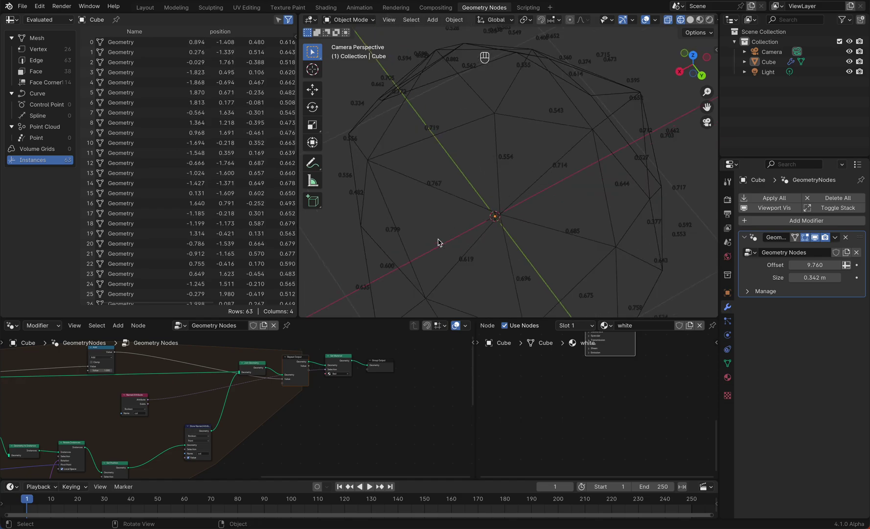
click(511, 163)
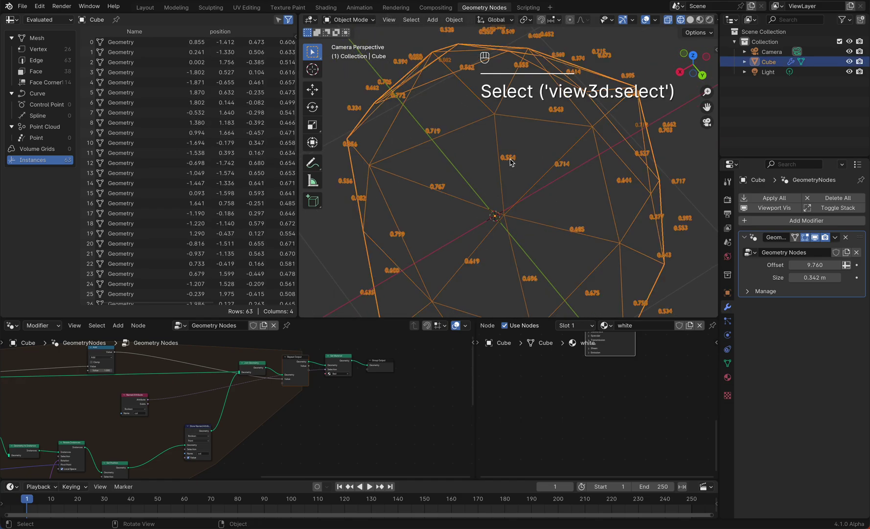
super+scroll(536, 175, up, 3)
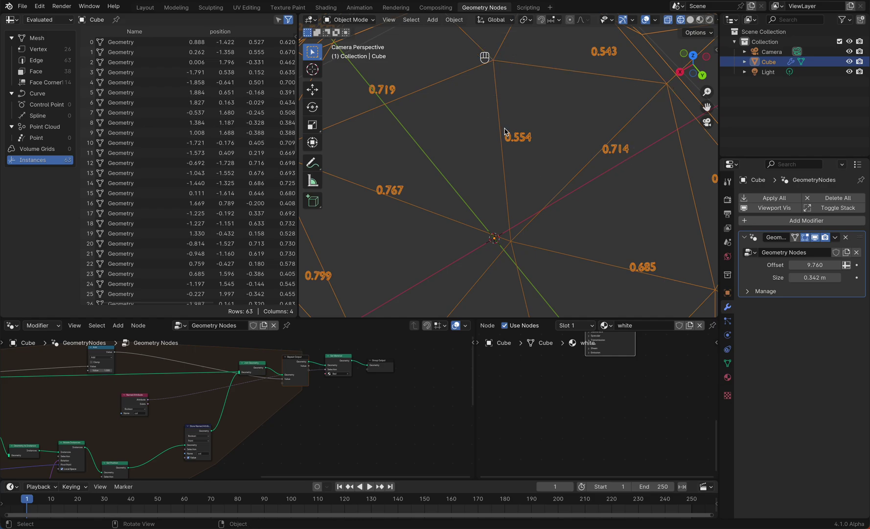
ctrl+middle_drag(520, 135, 519, 128)
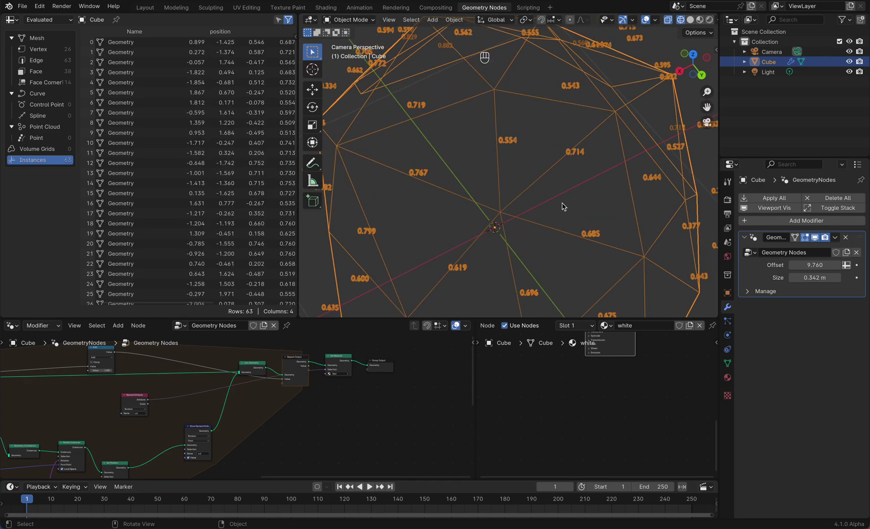
- Start a new file with the default scene, discarding the changes to the current one
click(22, 6)
click(32, 11)
click(24, 8)
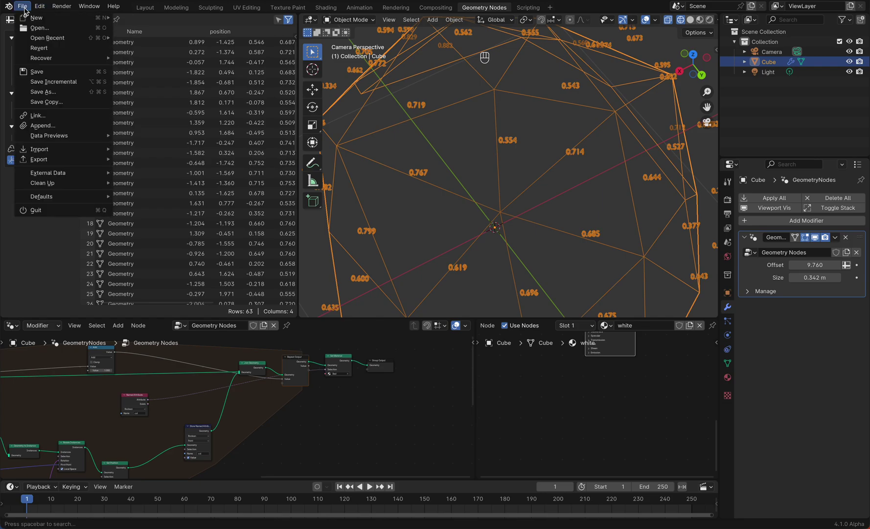
click(137, 18)
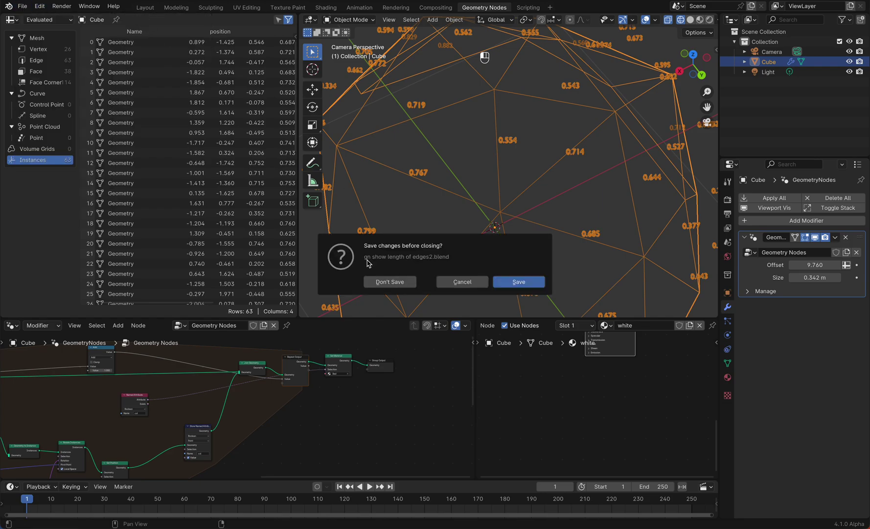
click(389, 284)
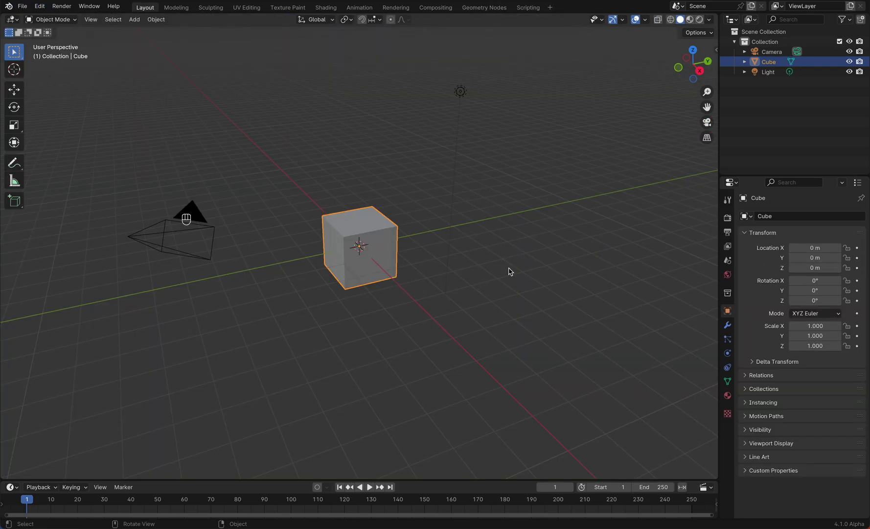
- Delete the default cube and add a UV sphere in its place
key(x)
click(509, 270)
key(shift+a)
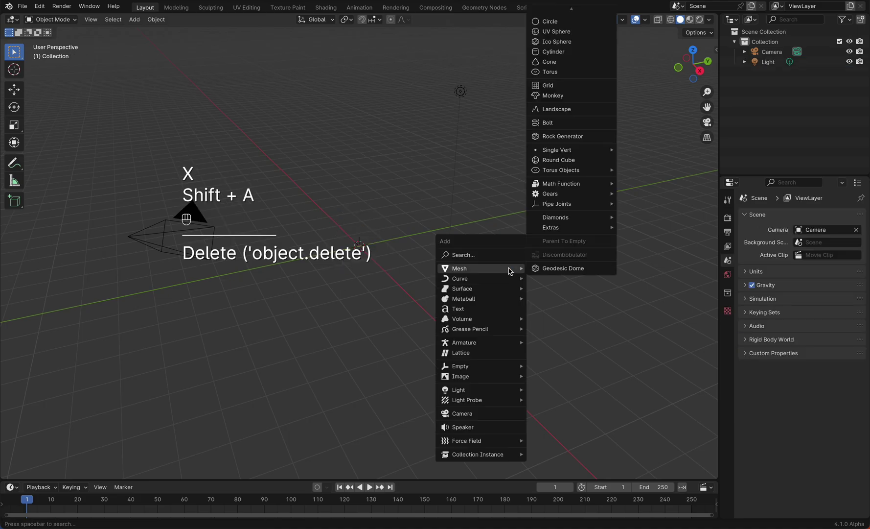
click(562, 32)
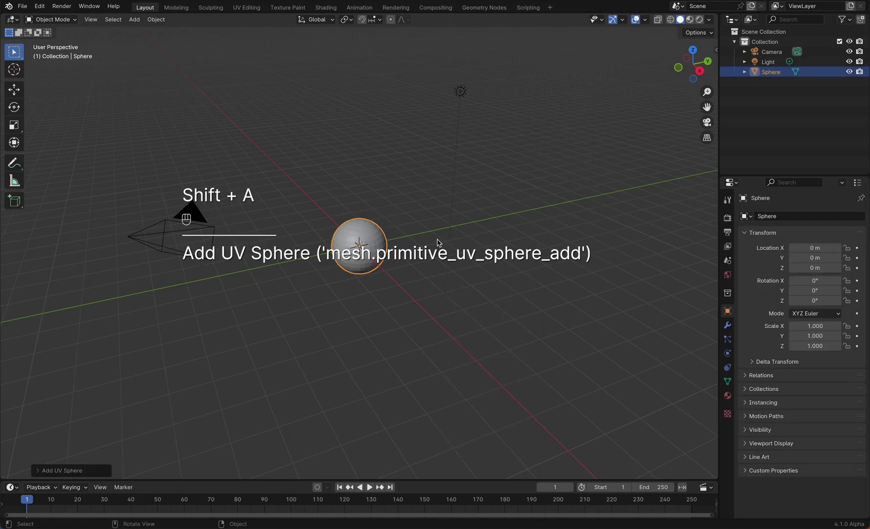
- Switch to the Geometry Nodes workspace and create a new geometry node tree for the sphere
scroll(439, 242, up, 5)
click(484, 8)
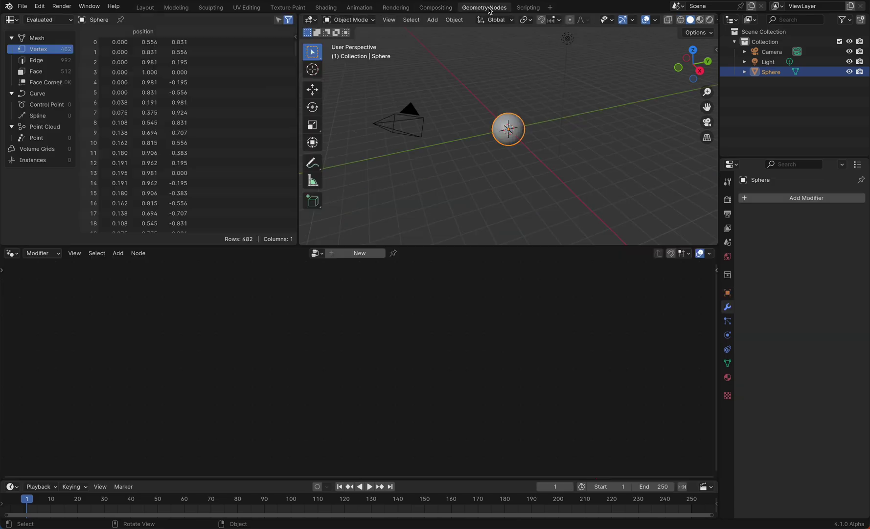
scroll(534, 172, up, 6)
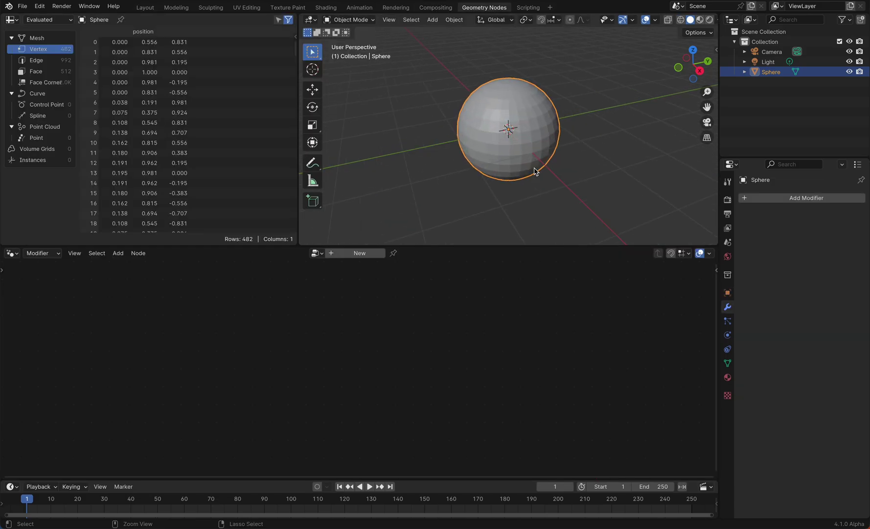
click(359, 253)
scroll(356, 356, down, 1)
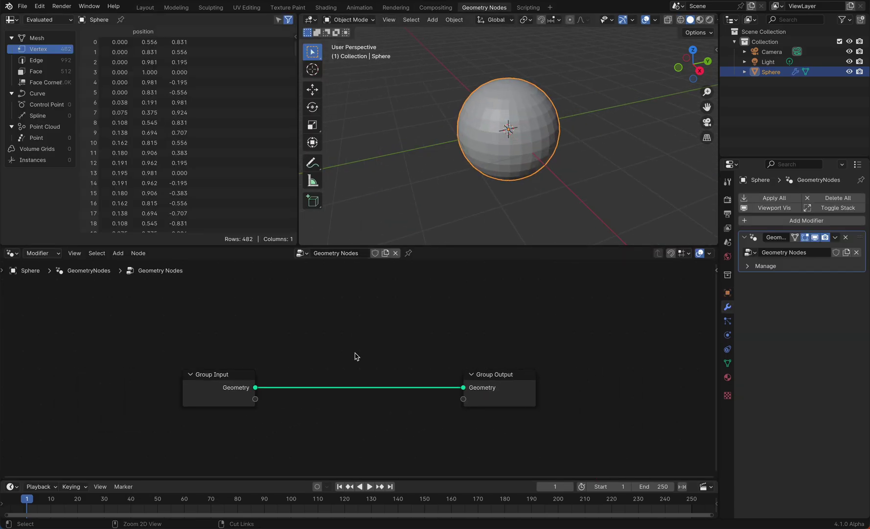
- Add a Repeat Zone between Group Input and Group Output and link the geometry through it
scroll(459, 343, down, 2)
drag(459, 343, 609, 340)
key(shift+a)
mouse_move(396, 417)
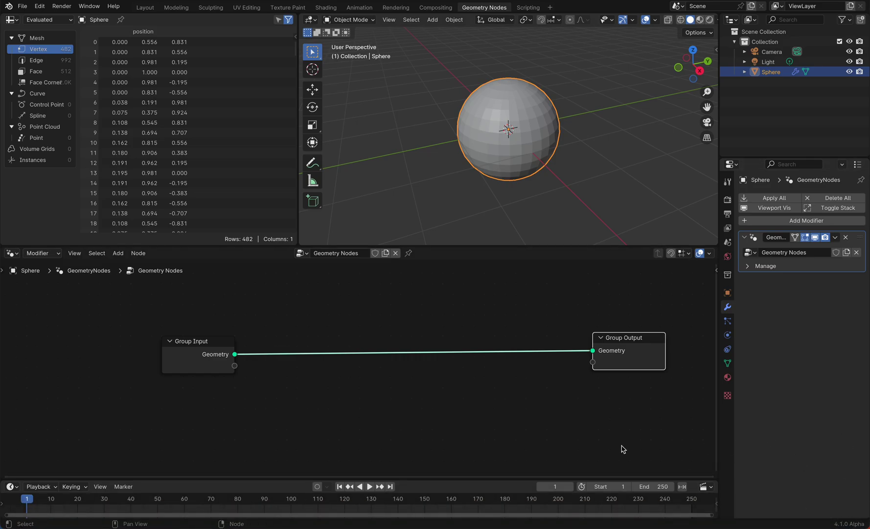
key(shift+a)
mouse_move(455, 397)
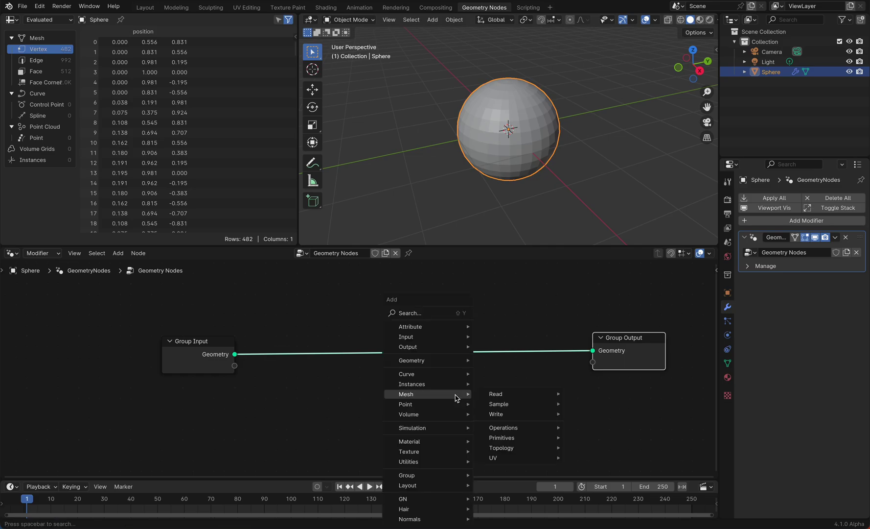
text(rep)
key(Return)
click(402, 334)
drag(554, 353, 591, 350)
drag(234, 353, 324, 389)
- Space out the node tree, moving the repeat zone and Group Output away from Group Input and levelling the link between them
scroll(323, 401, down, 3)
drag(277, 362, 174, 375)
drag(325, 327, 477, 388)
key(g)
click(499, 371)
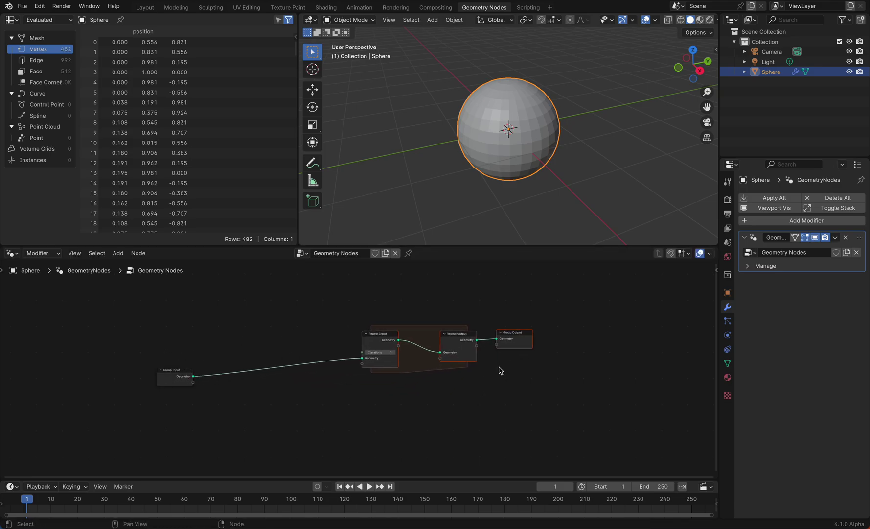
drag(190, 377, 181, 359)
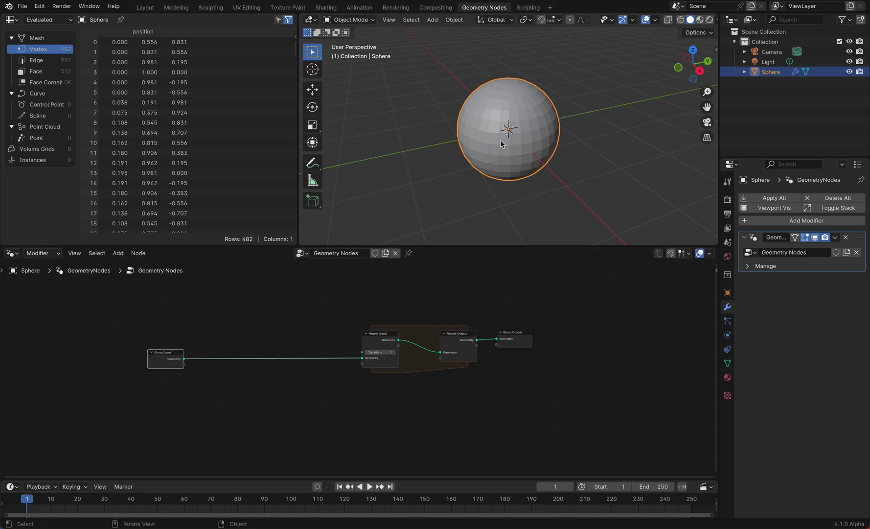
- Add an Edge Vertices node below the link between Group Input and the repeat zone
key(Home)
key(shift+a)
text(edge)
key(Down)
key(Down)
key(Return)
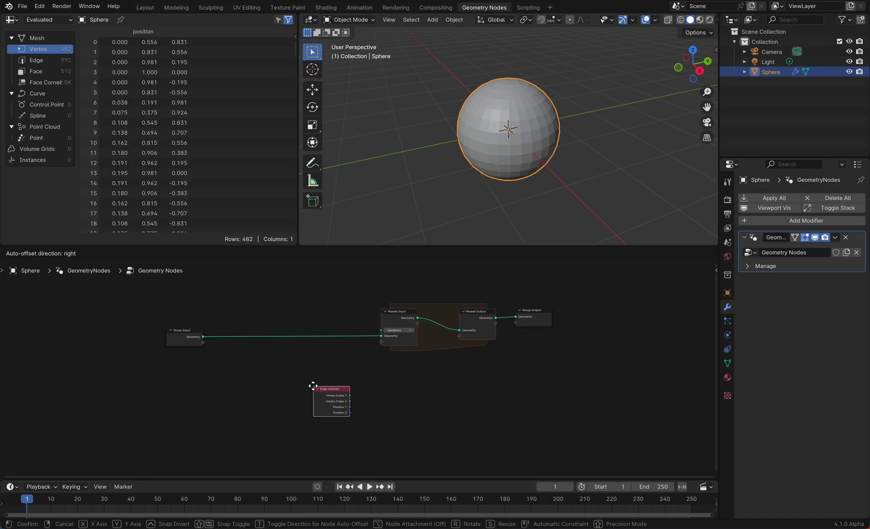
click(239, 388)
scroll(241, 389, up, 3)
scroll(242, 390, down, 3)
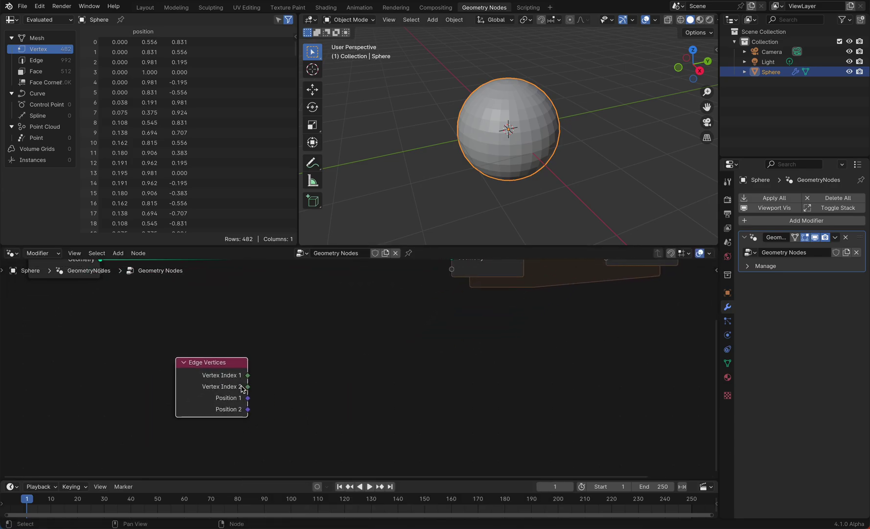
- Add a Vector Math node fed by Position 1 and Position 2 of Edge Vertices and set its operation to Distance
key(shift+a)
text(vm)
key(Return)
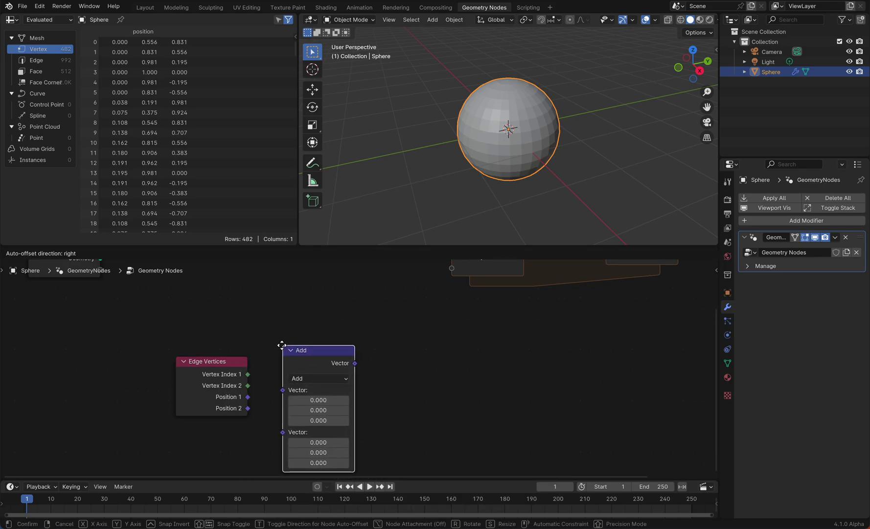
click(270, 320)
drag(248, 397, 223, 338)
click(313, 353)
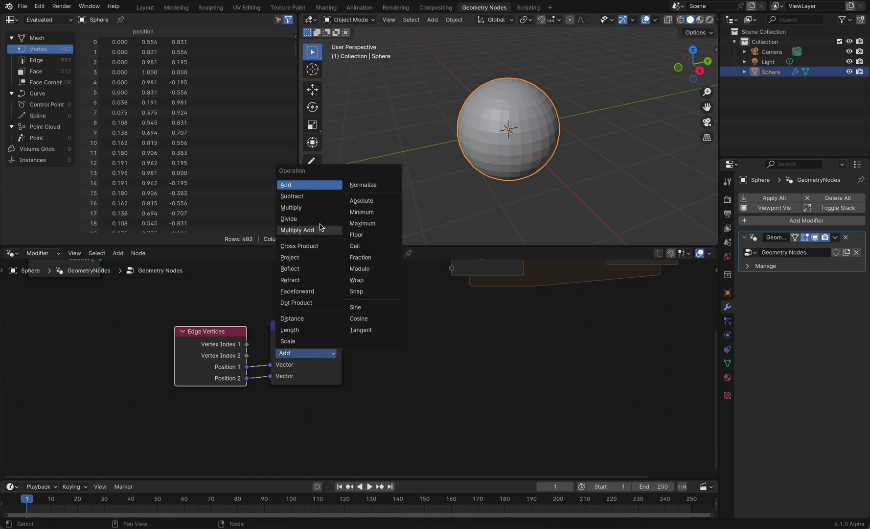
click(313, 318)
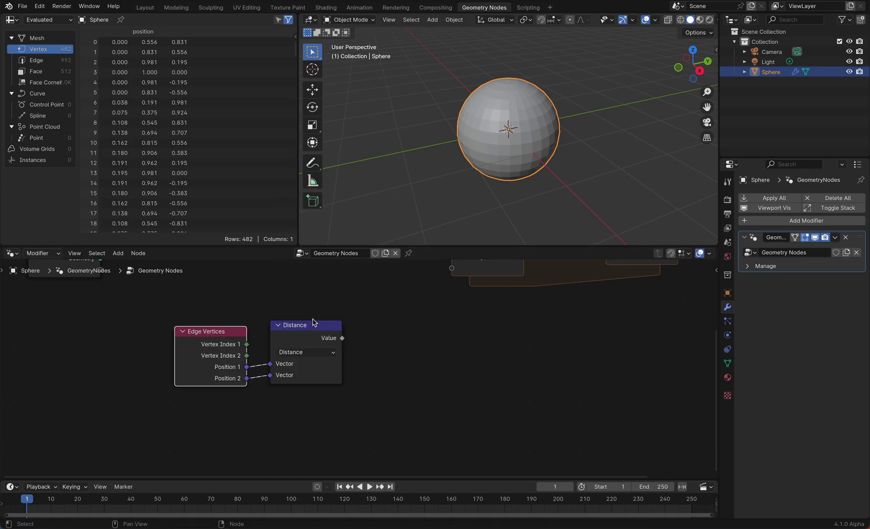
- Add a Domain Size node fed by the Group Input geometry and connect its Edge Count to the Repeat Input's Iterations
scroll(407, 321, down, 4)
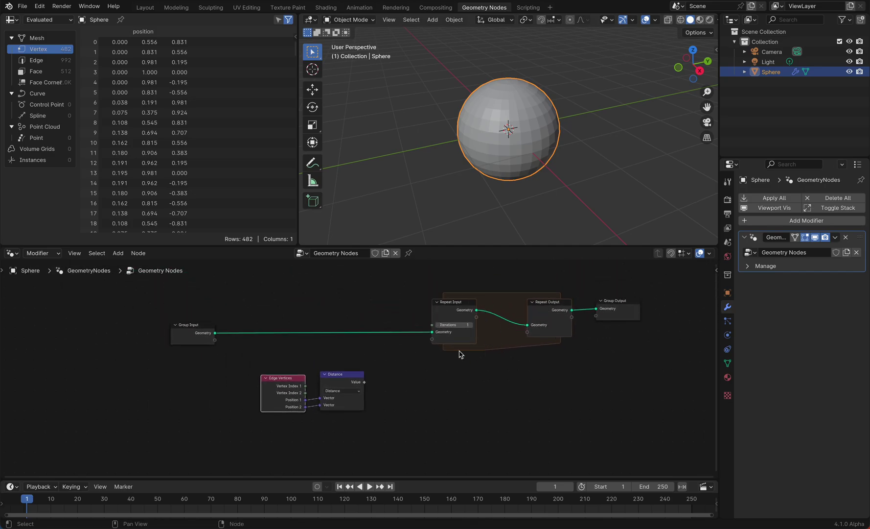
key(shift+a)
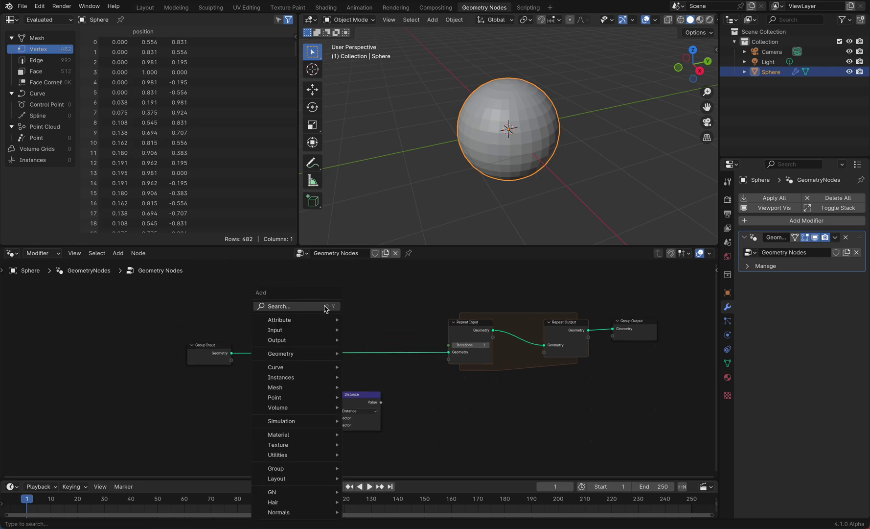
text(dom)
key(Return)
click(308, 307)
drag(233, 356, 320, 330)
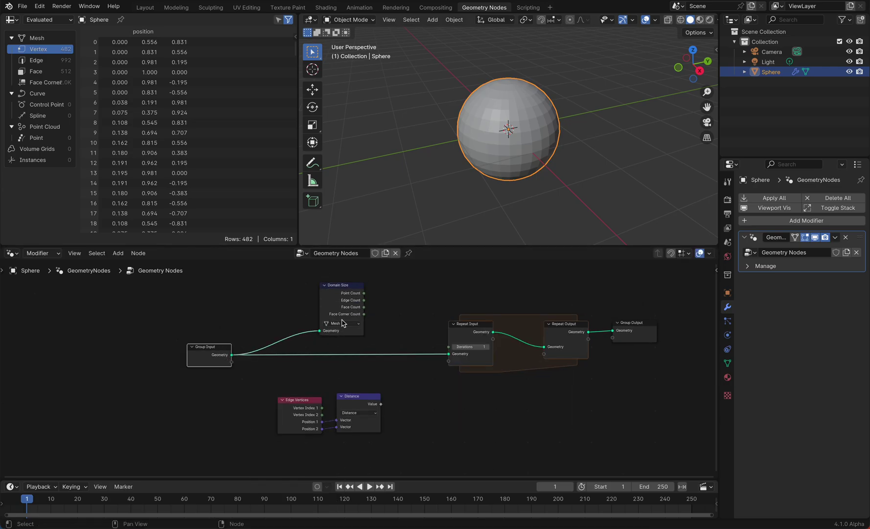
drag(364, 301, 439, 331)
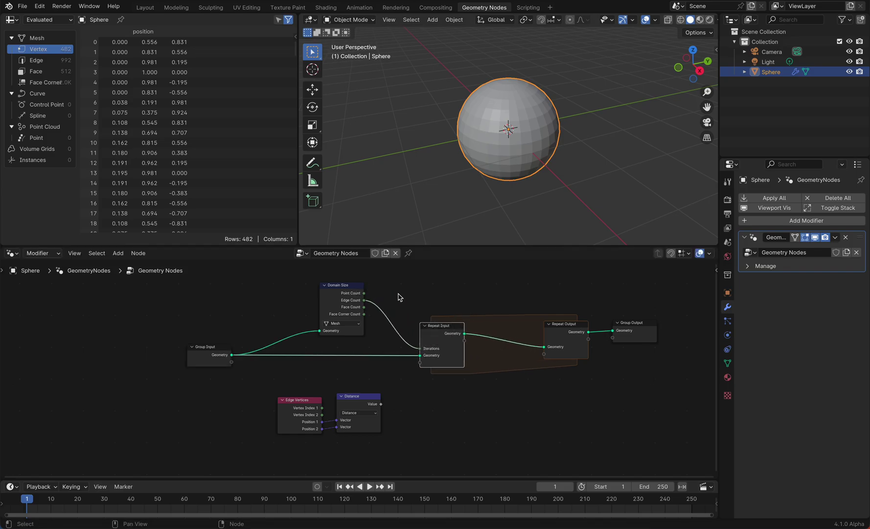
- Widen the repeat zone by moving Repeat Output and Group Output further from Repeat Input
scroll(491, 387, right, 3)
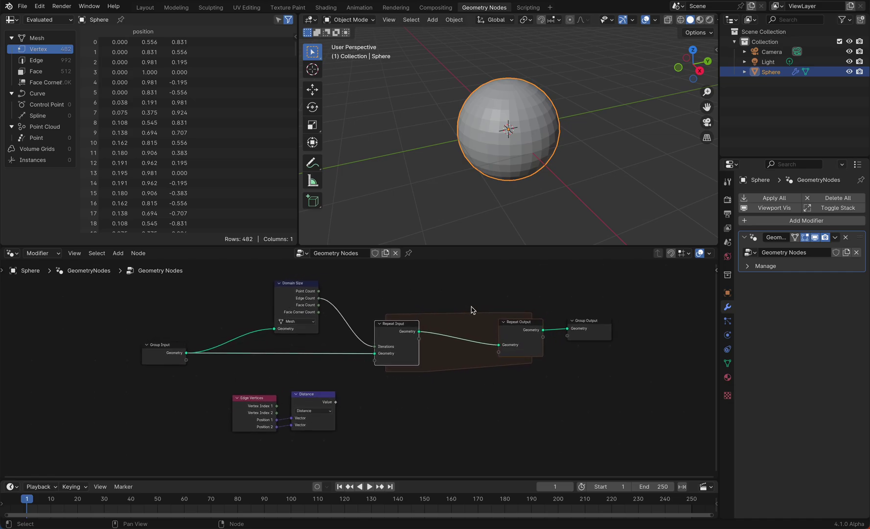
ctrl+scroll(529, 124, up, 3)
ctrl+scroll(528, 126, down, 1)
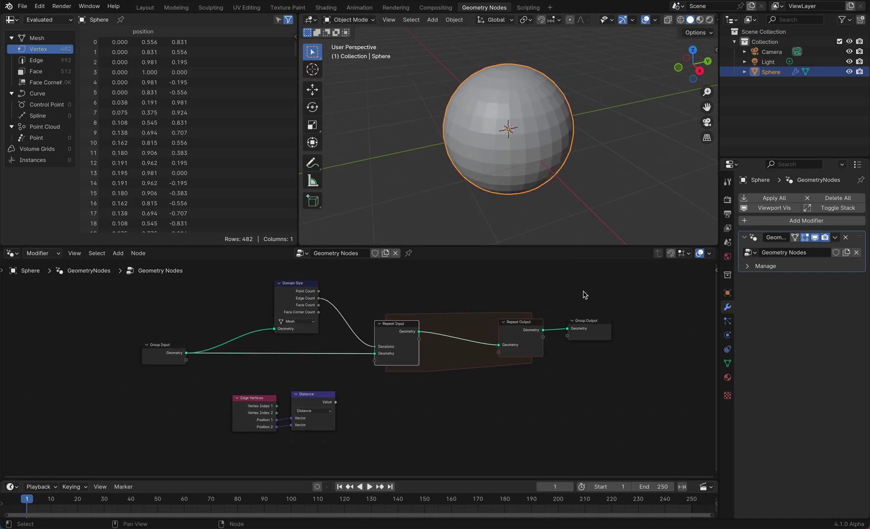
drag(519, 305, 596, 362)
key(g)
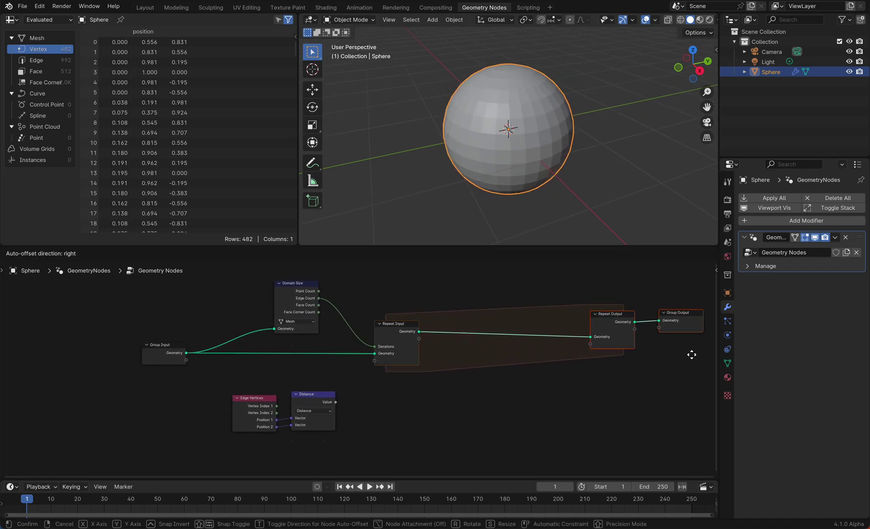
click(693, 355)
- Insert a Join Geometry node on the geometry link inside the repeat zone, just before Repeat Output
key(shift+a)
key(space)
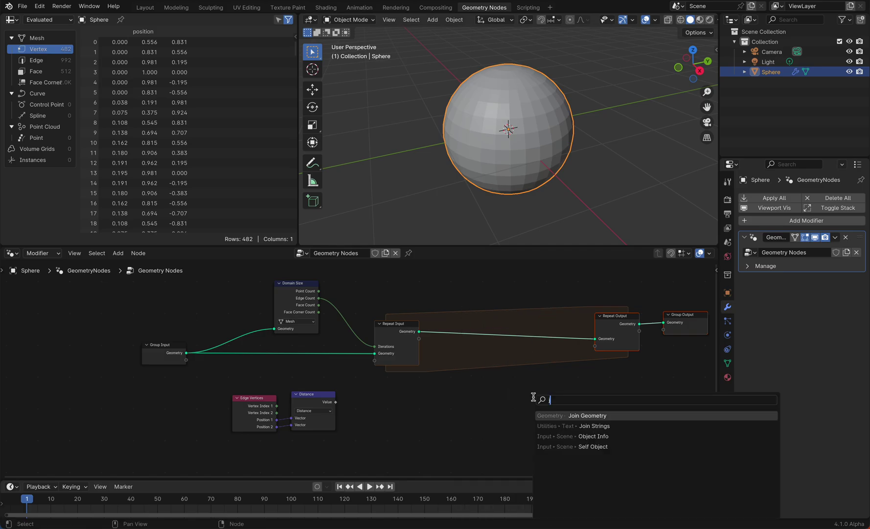
key(Return)
click(534, 338)
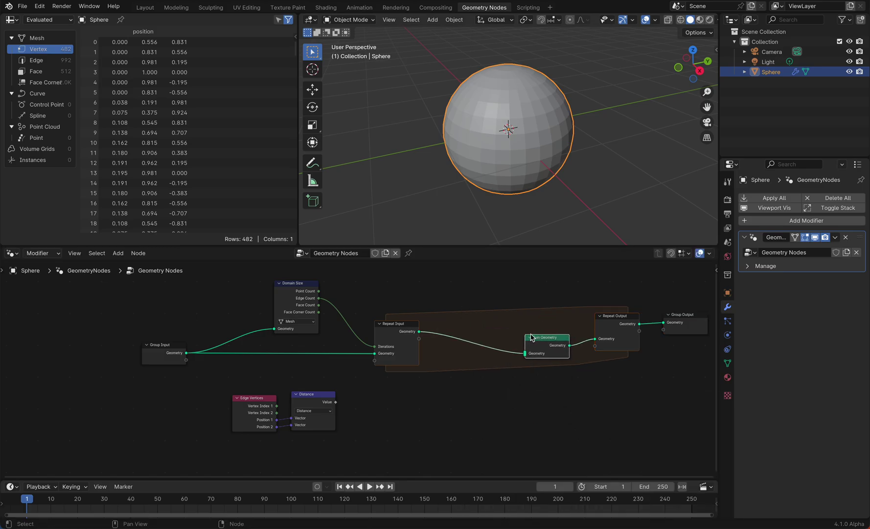
drag(541, 339, 546, 333)
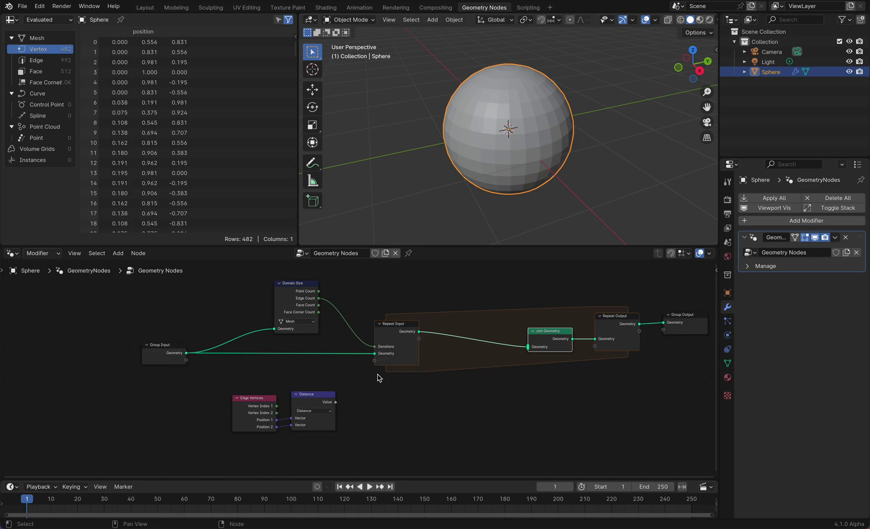
- Add a String to Curves node below the repeat zone and connect its Curve Instances to Join Geometry
scroll(378, 378, down, 2)
key(shift+a)
text(st)
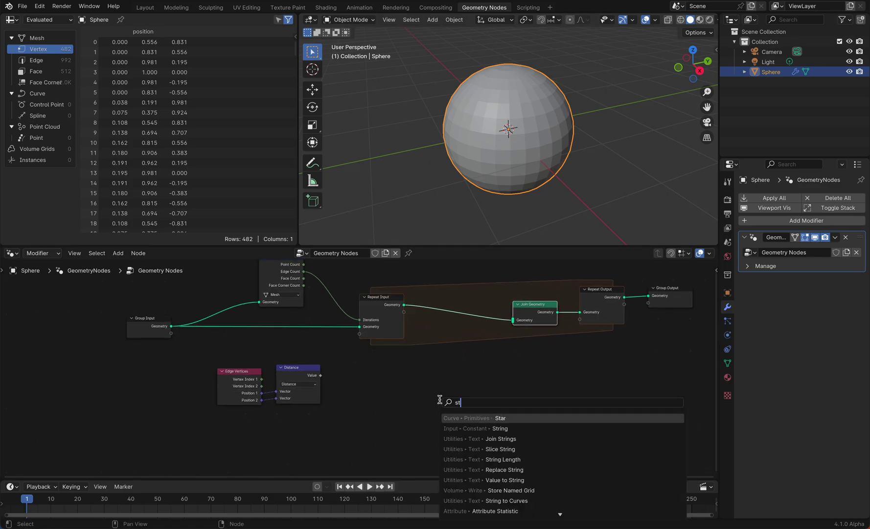
text(ring to)
key(Return)
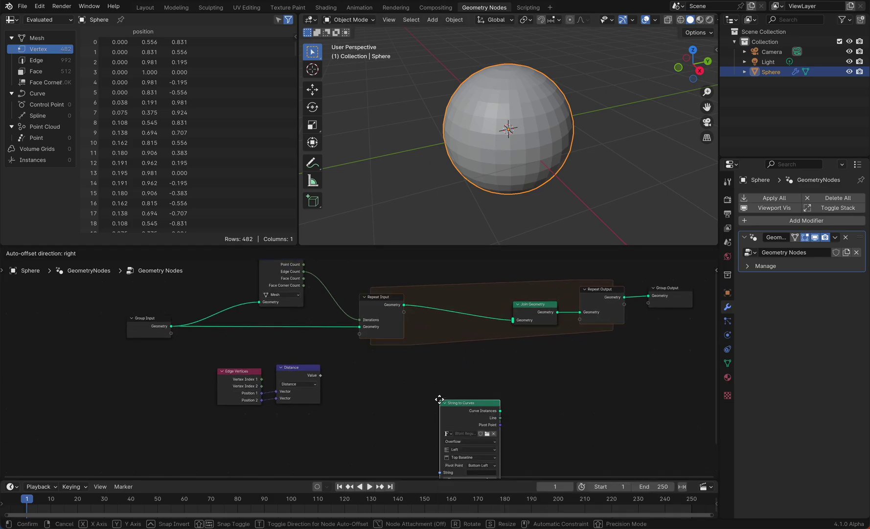
click(420, 343)
drag(484, 353, 513, 320)
drag(419, 418, 419, 409)
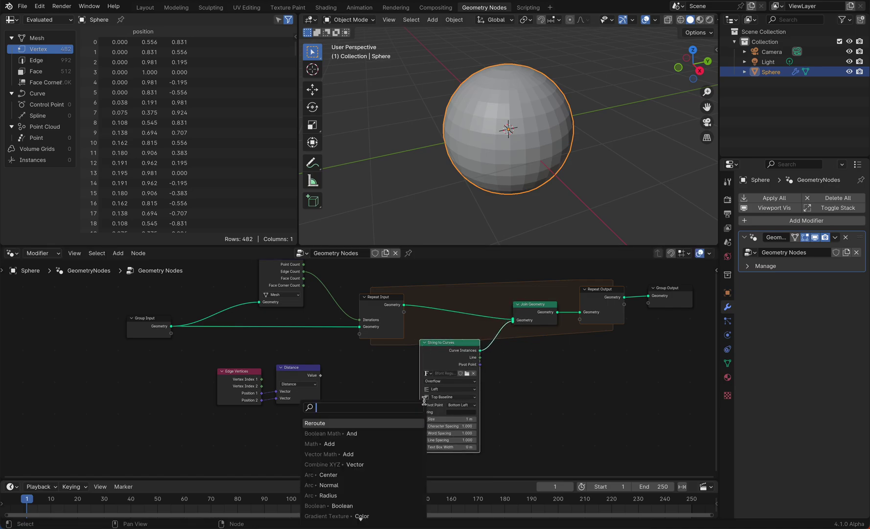
key(Escape)
drag(444, 344, 445, 353)
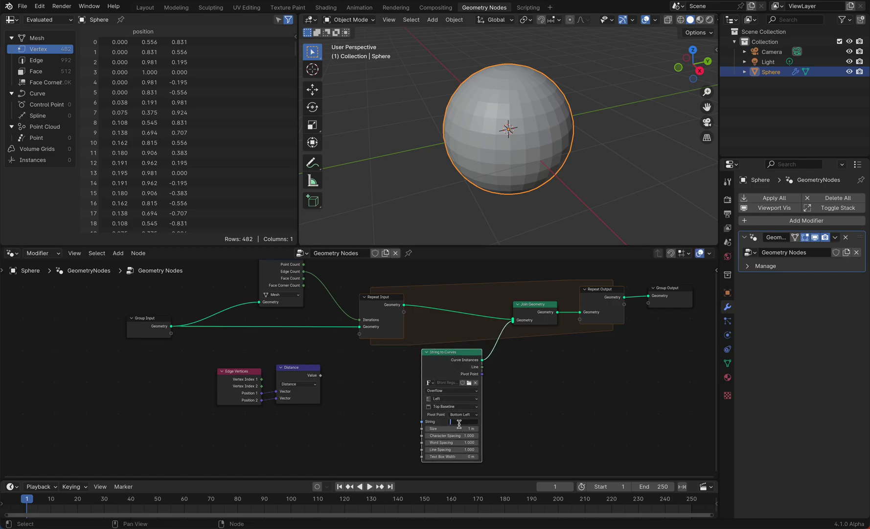
- Set the String to Curves text to "length" and its size to 0.1 m
key(Return)
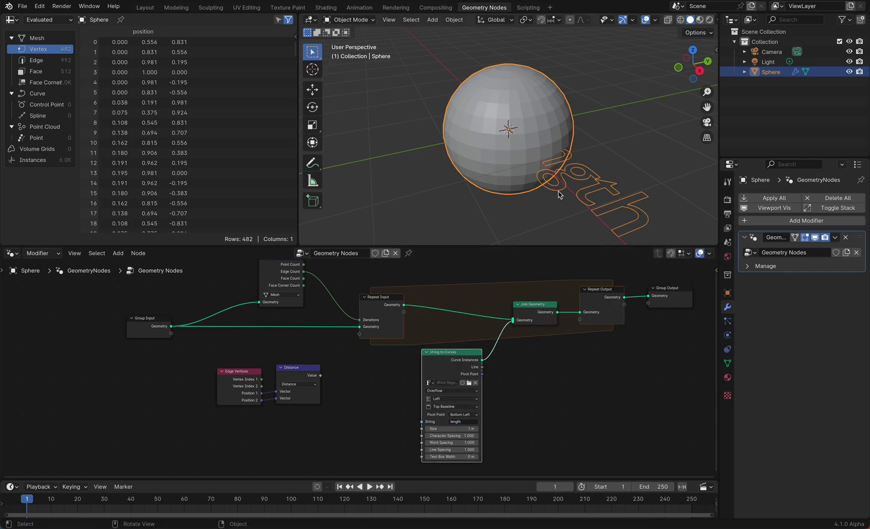
shift+drag(462, 428, 409, 428)
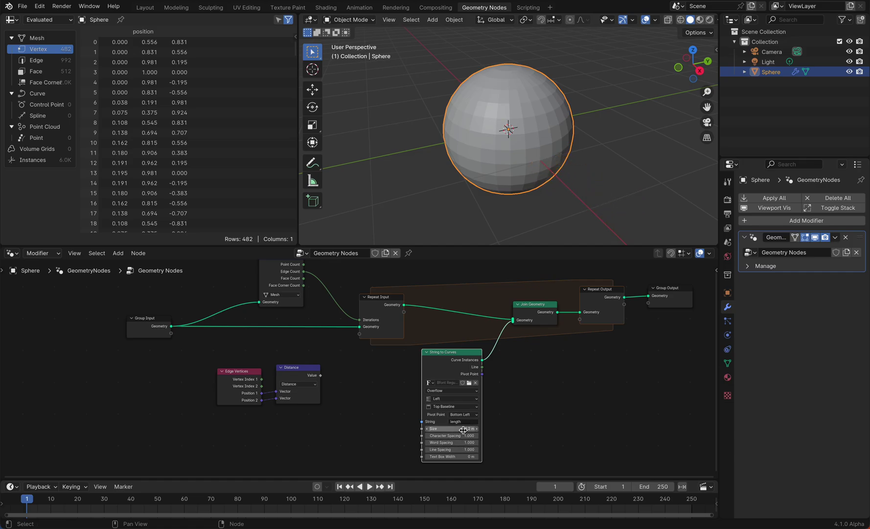
click(463, 429)
text(.1)
key(Return)
- Insert a Translate Instances node between String to Curves and Join Geometry, and move String to Curves lower
key(shift+a)
mouse_move(496, 364)
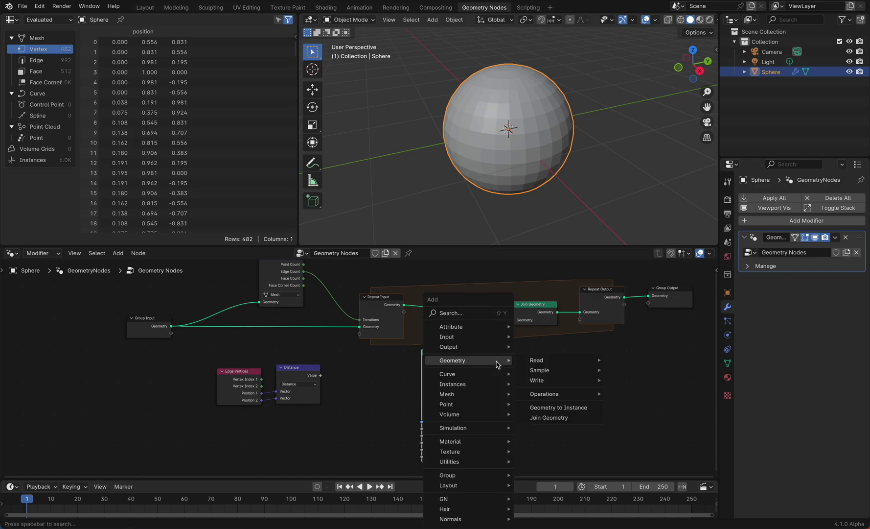
key(Escape)
drag(482, 360, 496, 361)
text(trans)
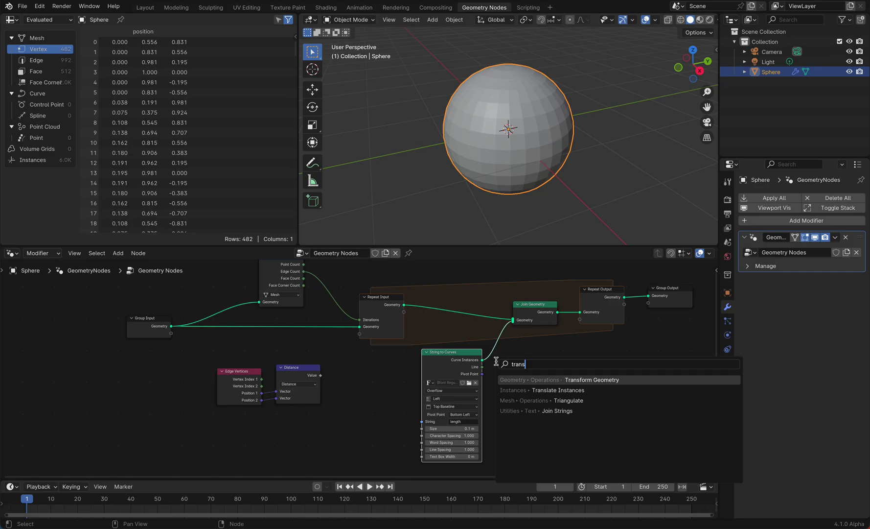
key(Down)
key(Return)
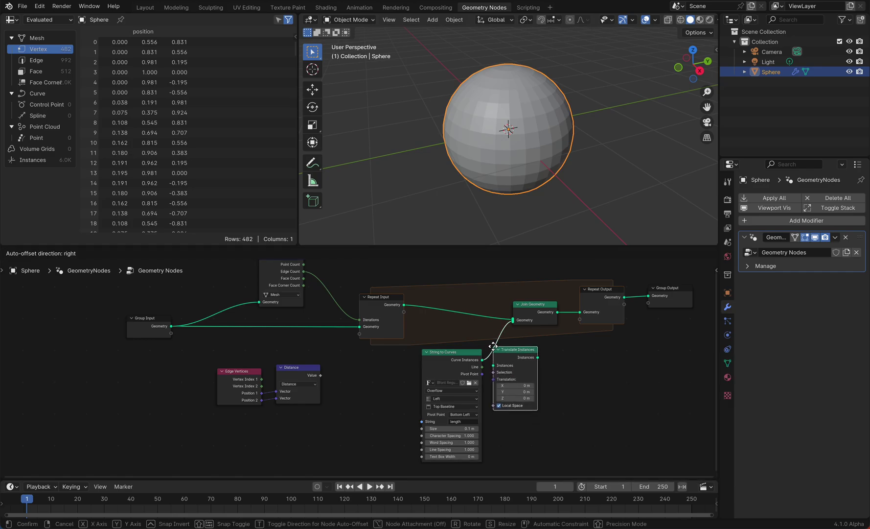
click(494, 349)
drag(461, 361, 477, 392)
- Add a Math node set to Add 1 in the repeat zone, wired from a new Repeat Input value to Repeat Output
drag(378, 306, 347, 312)
key(shift+a)
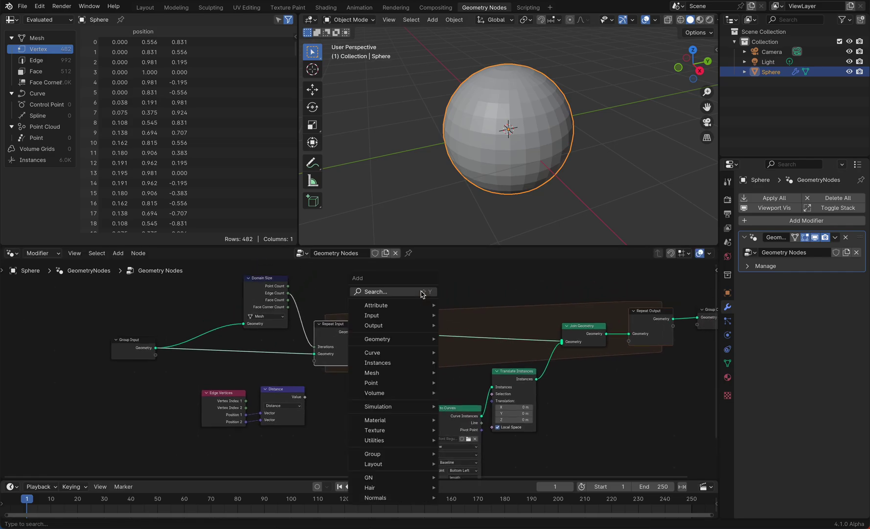
text(ma)
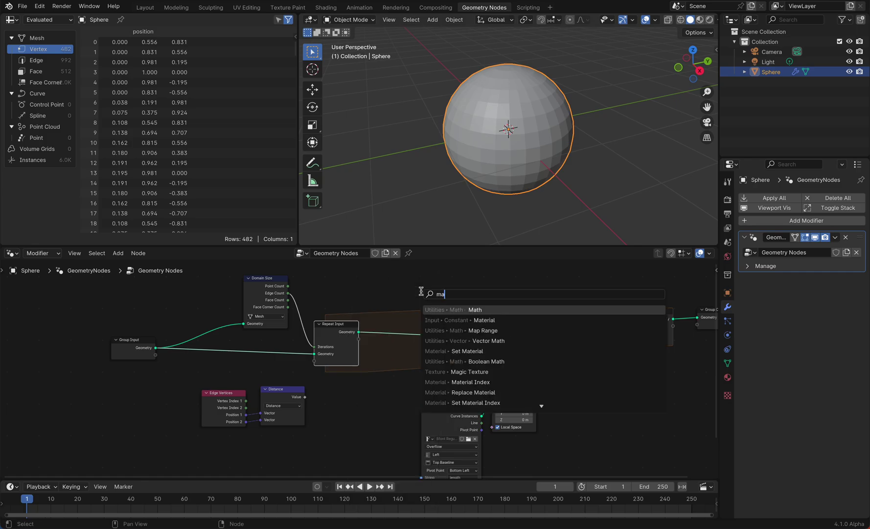
key(Return)
click(439, 273)
click(454, 315)
text(1)
key(Return)
drag(359, 347, 439, 309)
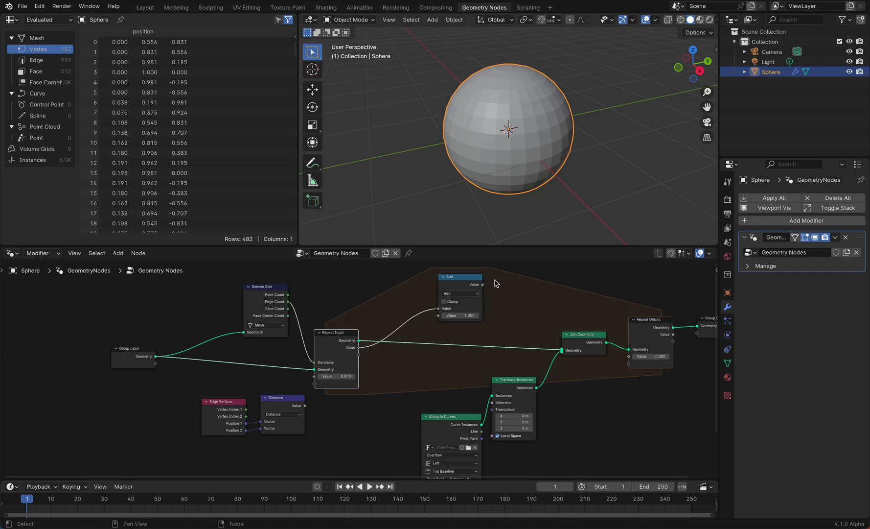
drag(483, 285, 629, 356)
- Rename the repeat zone's Value item to "index loop"
click(350, 338)
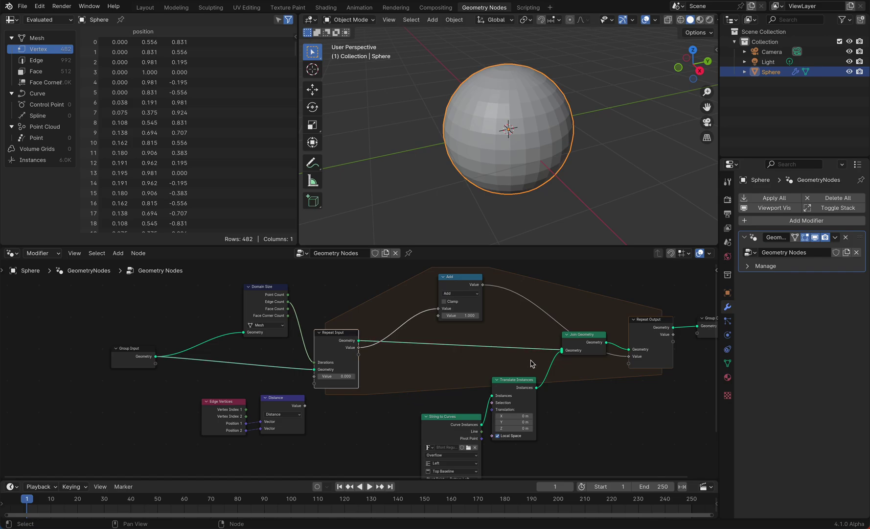
key(n)
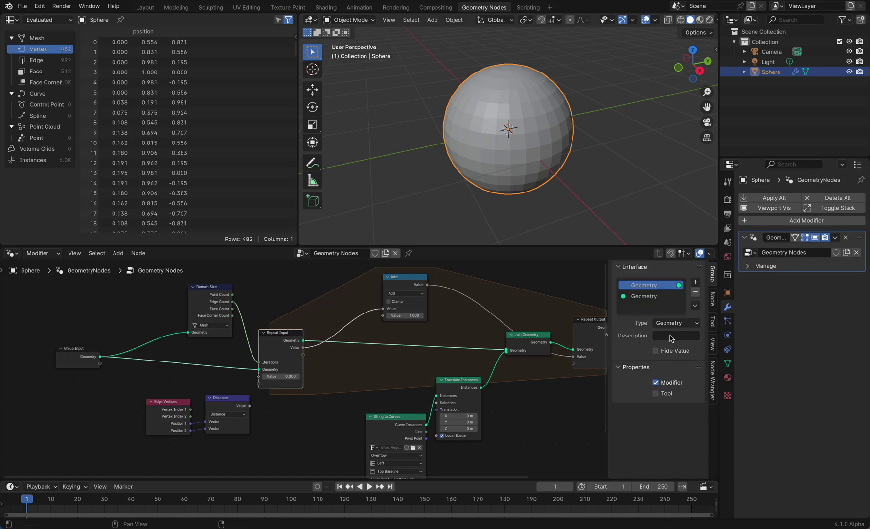
click(713, 299)
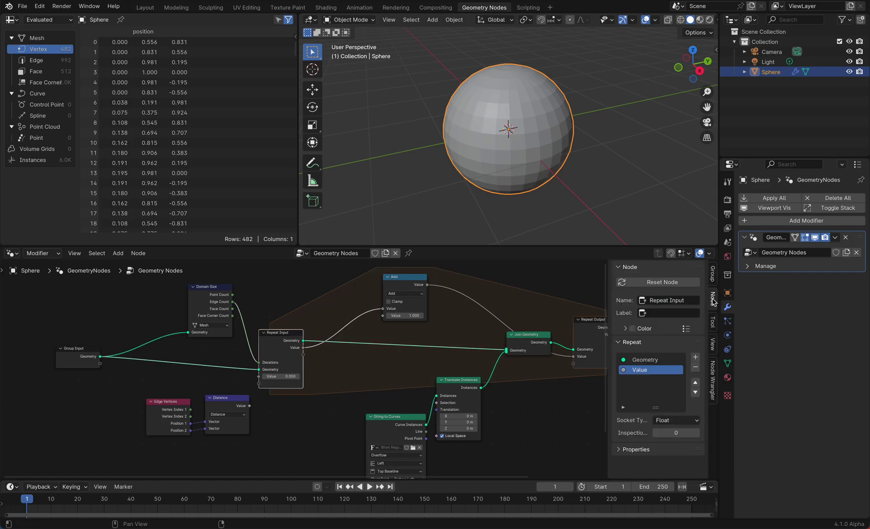
double_click(639, 370)
text(ins)
text(ex loop)
key(Return)
key(n)
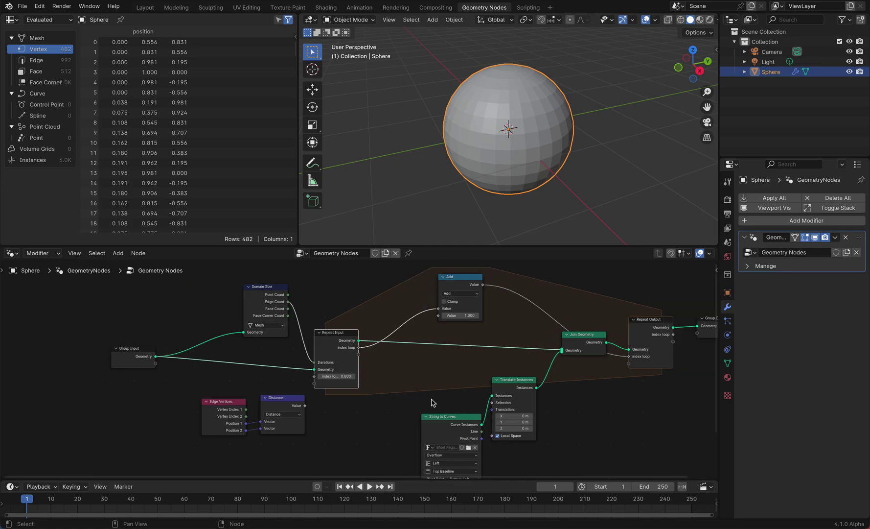
- Add a Sample Index node in the repeat zone, connecting index loop to its Index and Repeat Input's geometry to its Geometry
scroll(431, 403, down, 3)
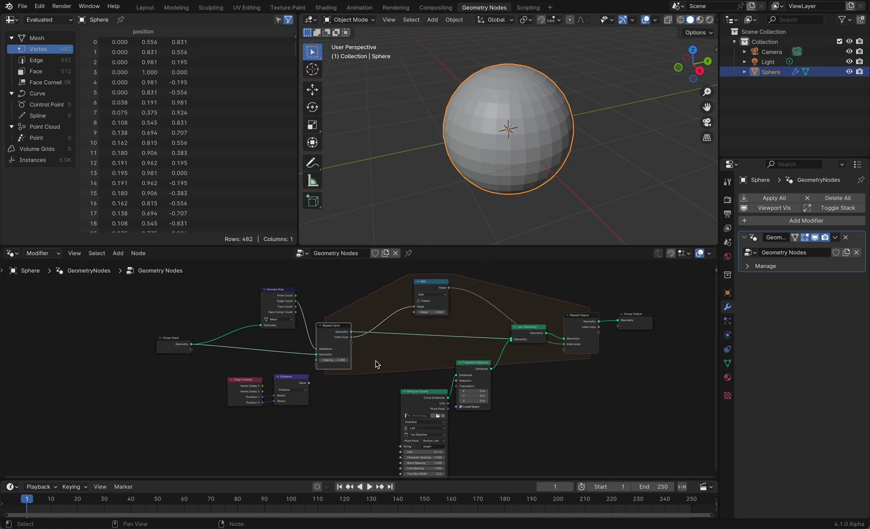
key(shift+a)
text(samp)
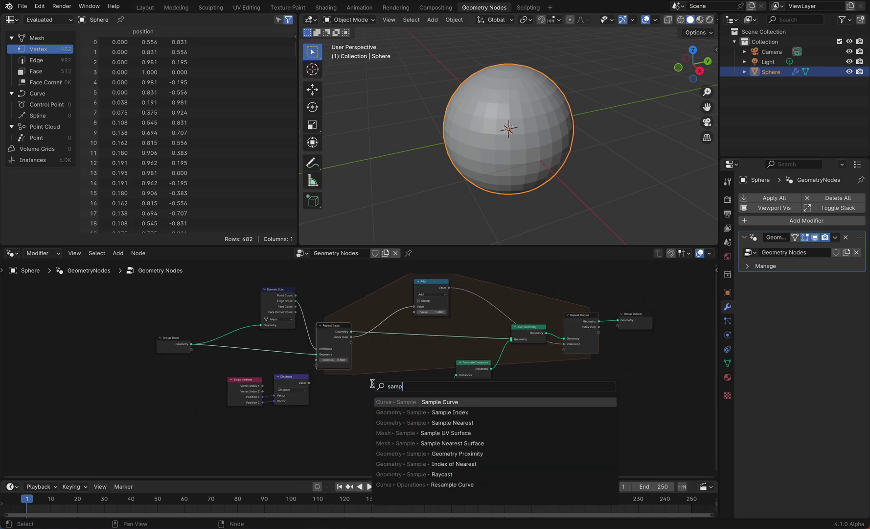
key(Down)
key(Return)
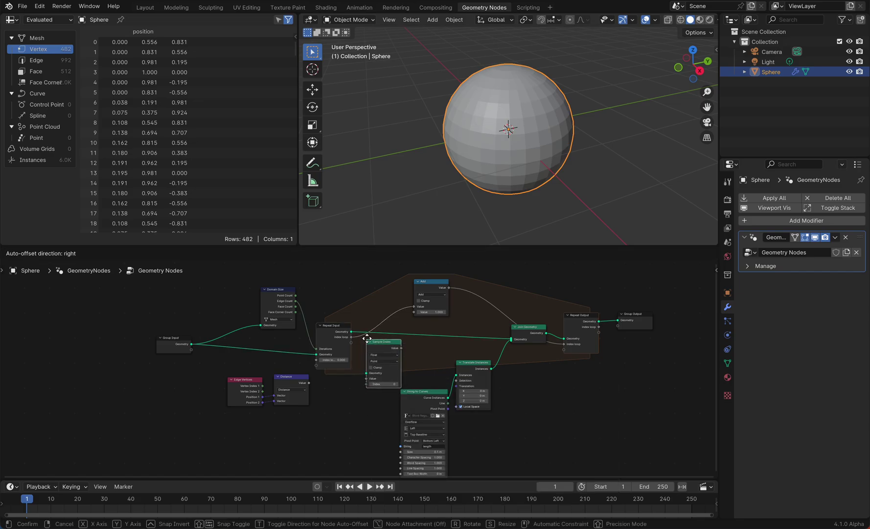
click(368, 342)
drag(352, 337, 368, 384)
drag(351, 331, 367, 372)
- Add a Position node, set Sample Index to Vector on the Edge domain, and feed Position into its Value
key(shift+a)
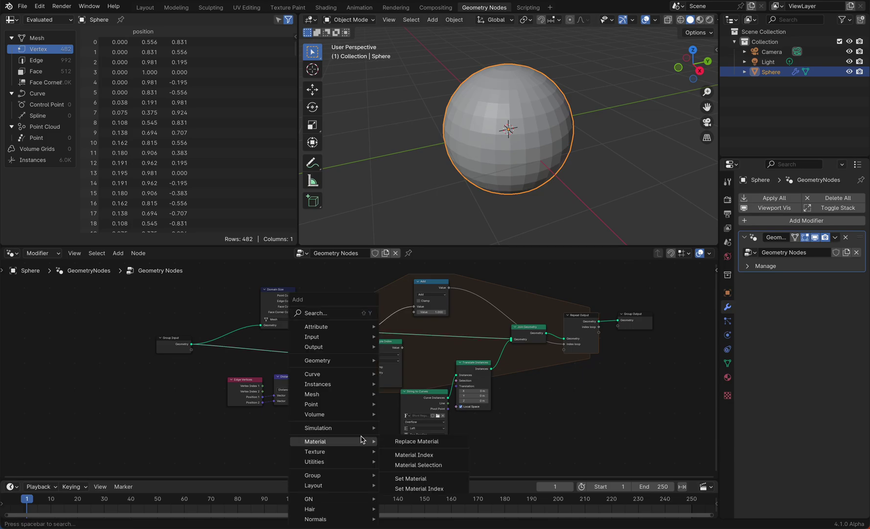
text(pos)
key(Return)
click(362, 396)
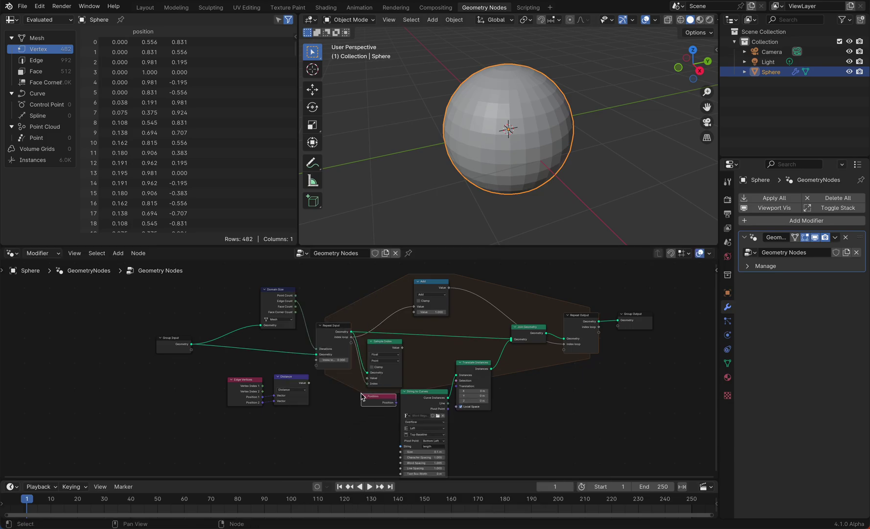
click(379, 361)
click(387, 379)
drag(396, 402, 370, 383)
- Turn on node snapping and connect the Sample Index output to Translate Instances' Translation
click(670, 253)
drag(403, 347, 456, 385)
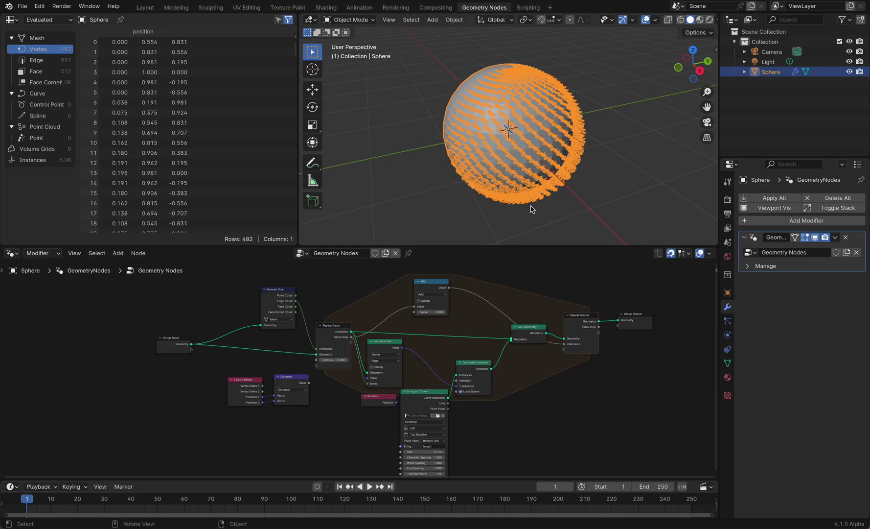
scroll(534, 196, up, 5)
scroll(535, 196, down, 6)
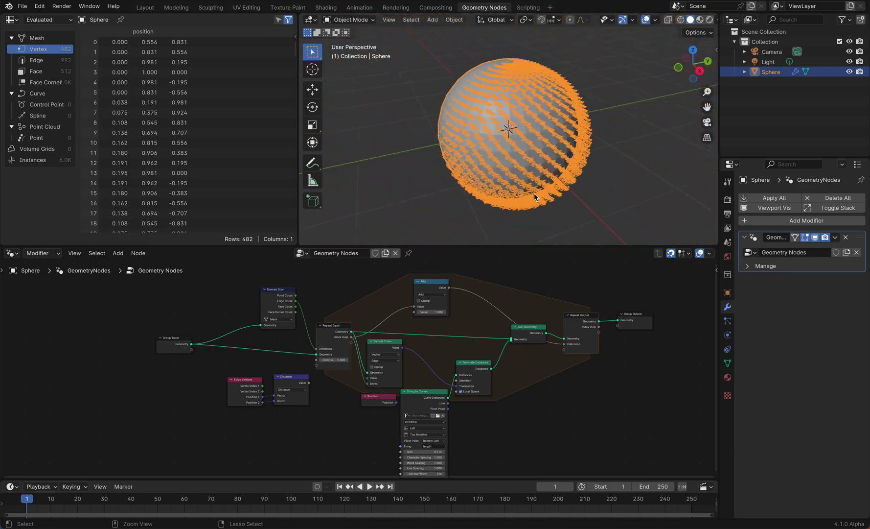
scroll(535, 197, up, 1)
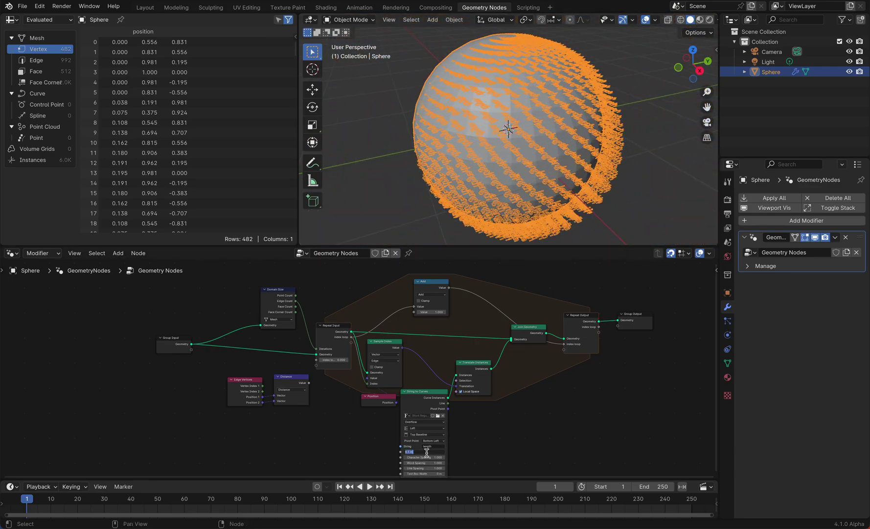
- Set the String to Curves size to 0.05 m and check the text in the 3D view
text(5)
key(Return)
ctrl+scroll(545, 107, up, 10)
scroll(545, 108, down, 8)
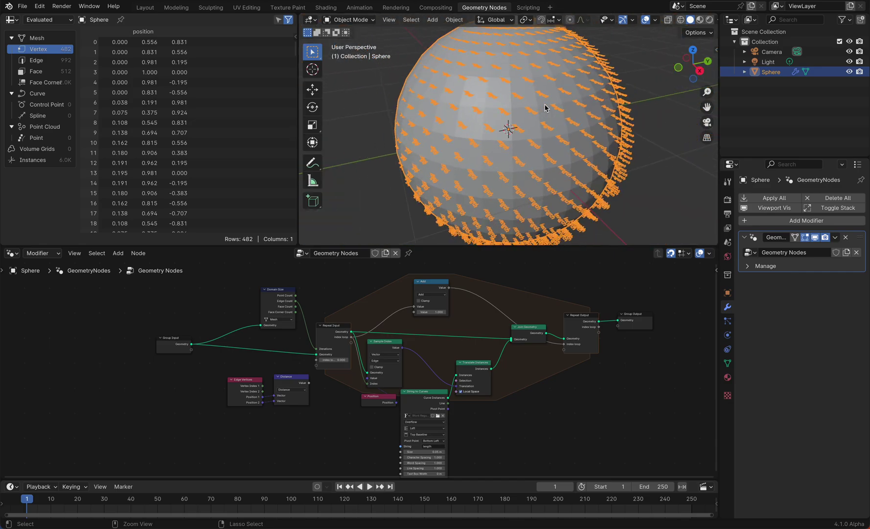
scroll(545, 108, up, 3)
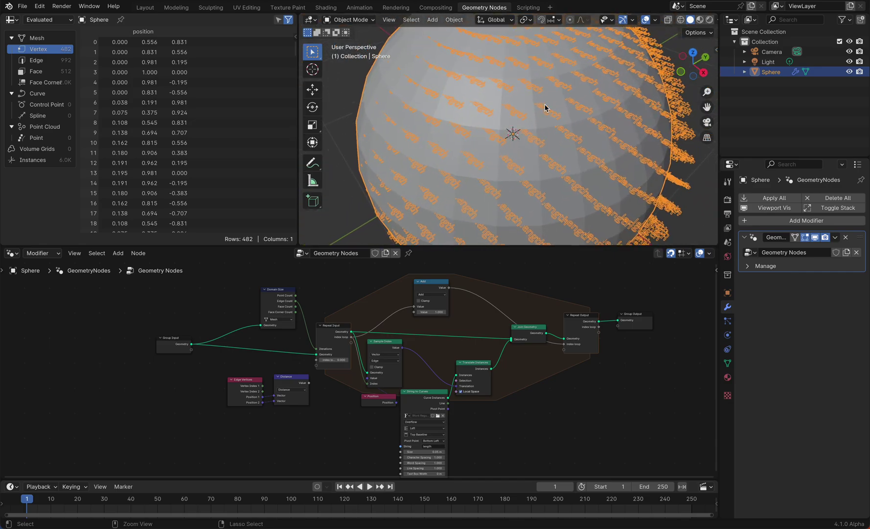
click(517, 414)
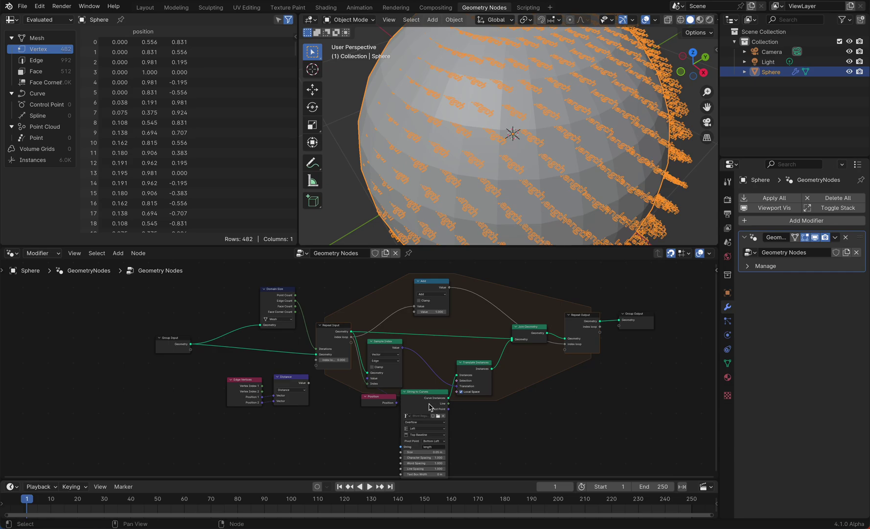
- Move Edge Vertices and Distance lower and try linking Distance's Value to the String input of String to Curves
drag(168, 284, 314, 355)
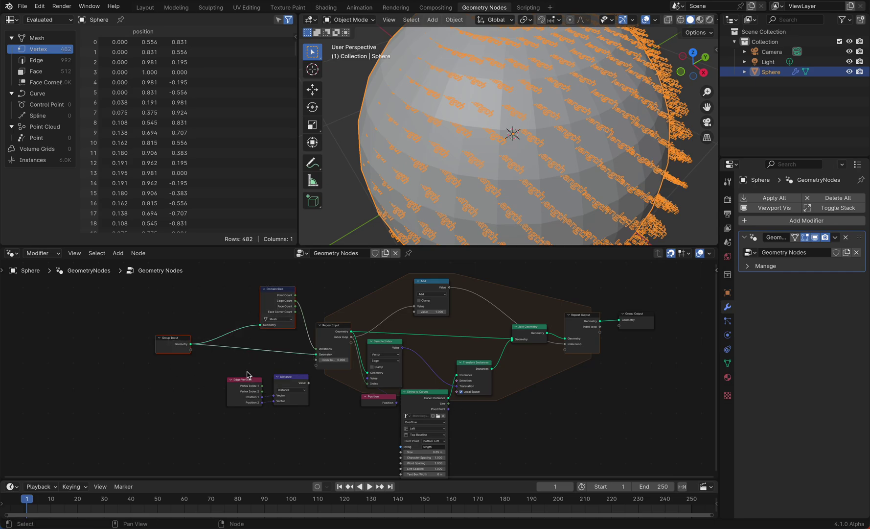
drag(247, 375, 305, 451)
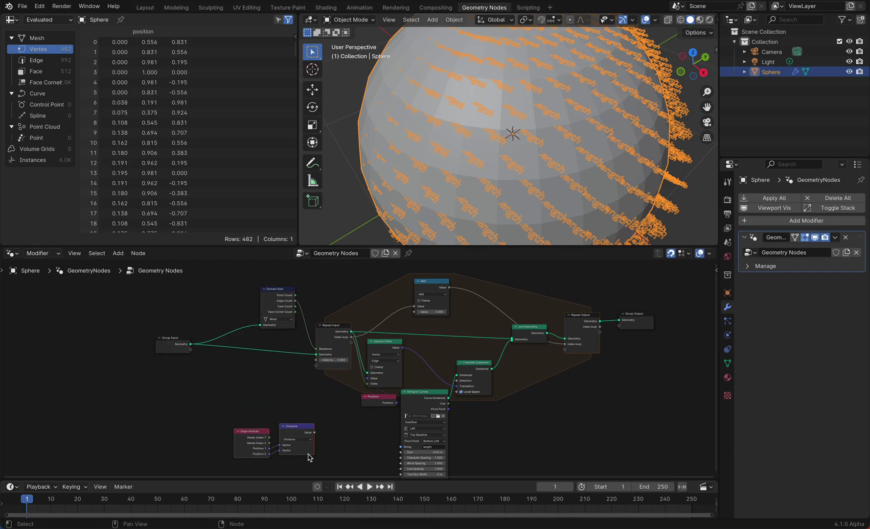
middle_drag(311, 455, 295, 451)
drag(299, 428, 385, 443)
middle_drag(358, 447, 370, 426)
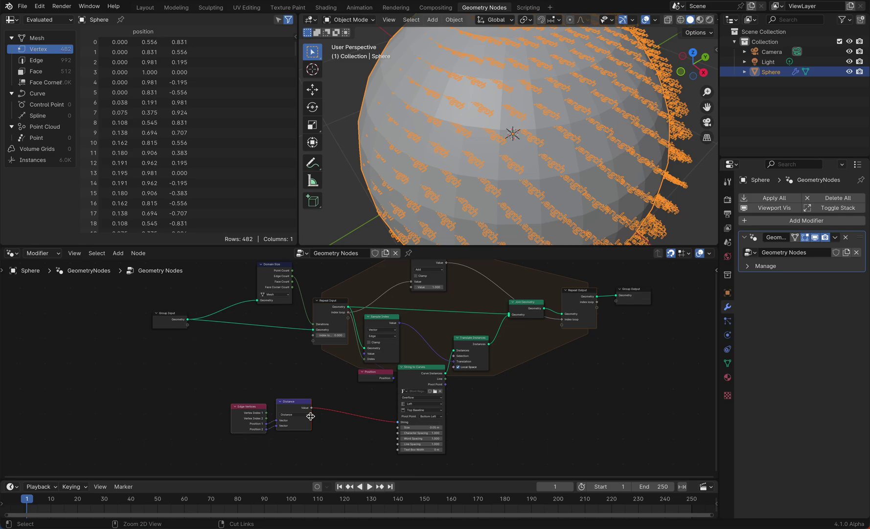
- Examine the link and socket types between Distance's Value output and the String input of String to Curves
scroll(311, 420, up, 3)
scroll(311, 420, up, 2)
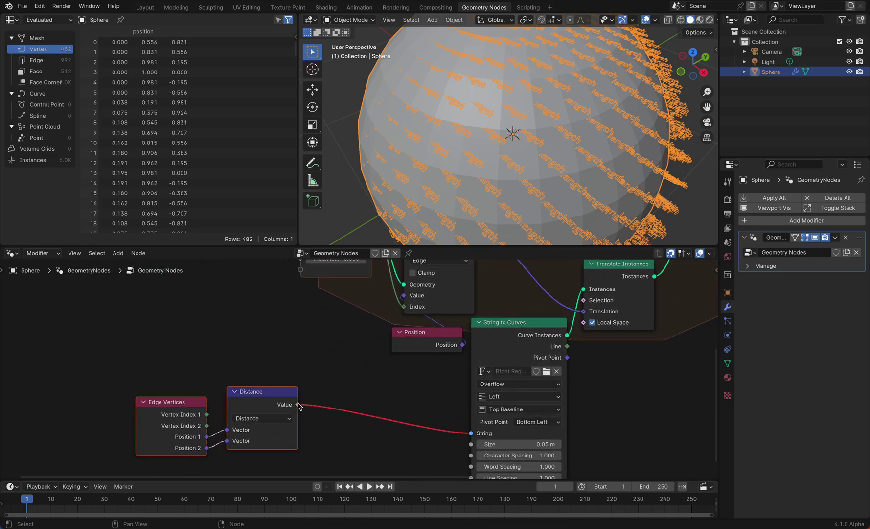
scroll(299, 406, down, 2)
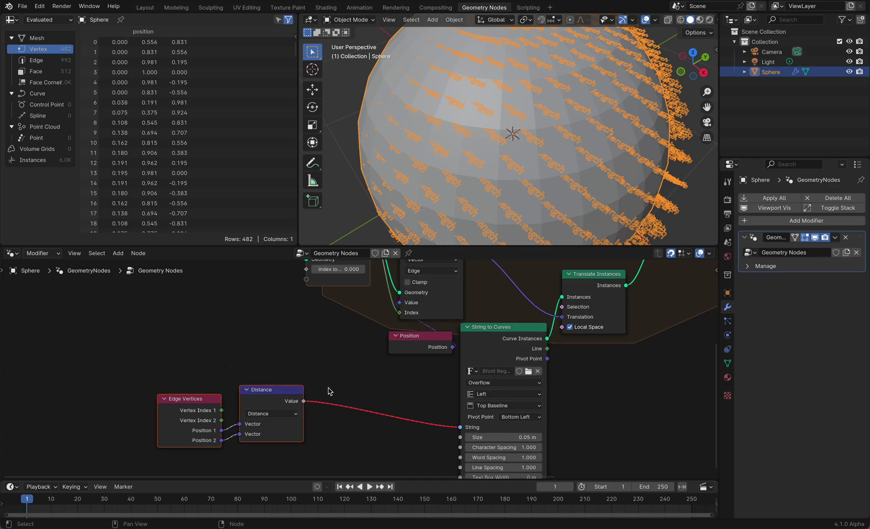
scroll(328, 390, down, 2)
scroll(328, 390, up, 4)
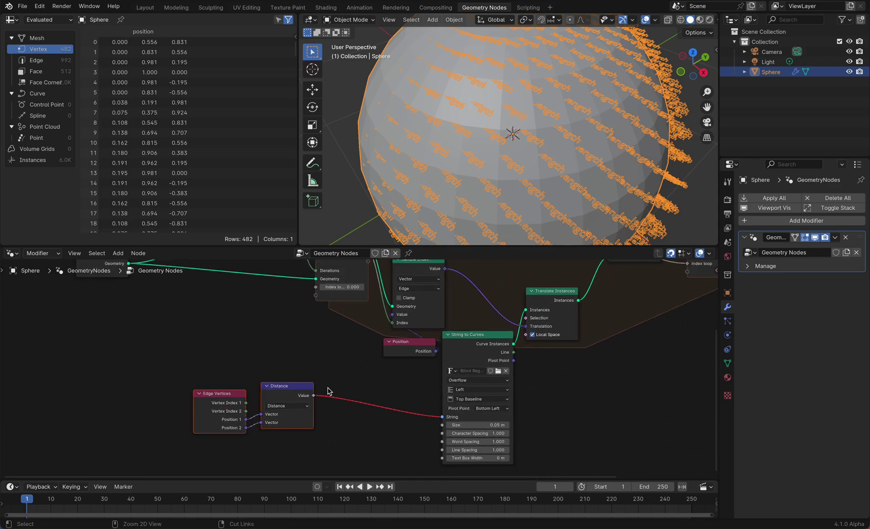
scroll(343, 385, up, 1)
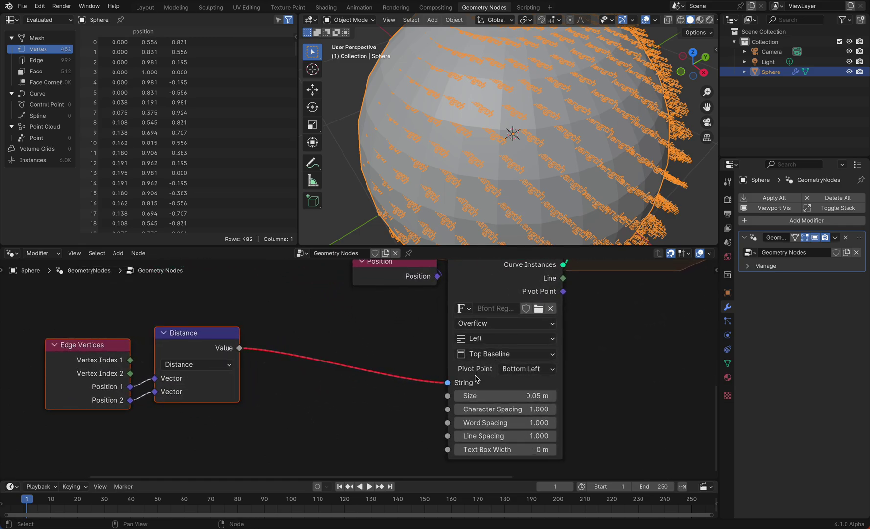
scroll(358, 369, down, 3)
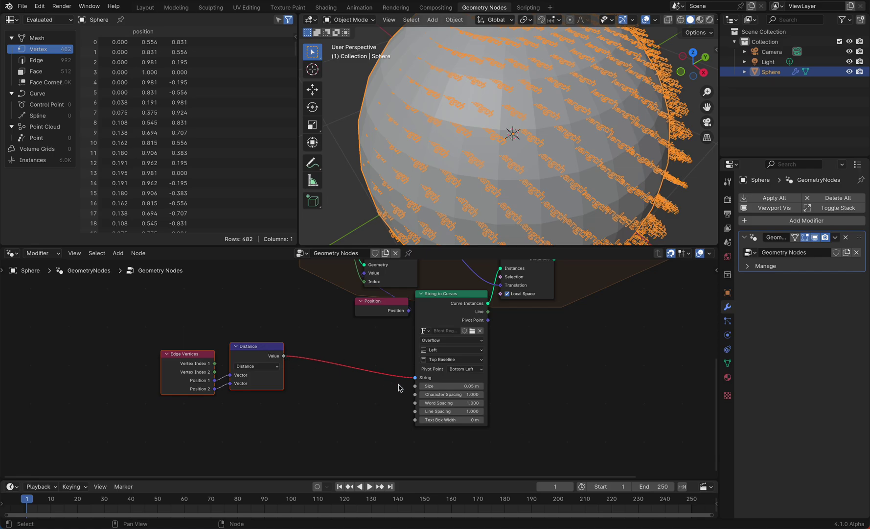
scroll(308, 332, down, 2)
scroll(307, 332, down, 2)
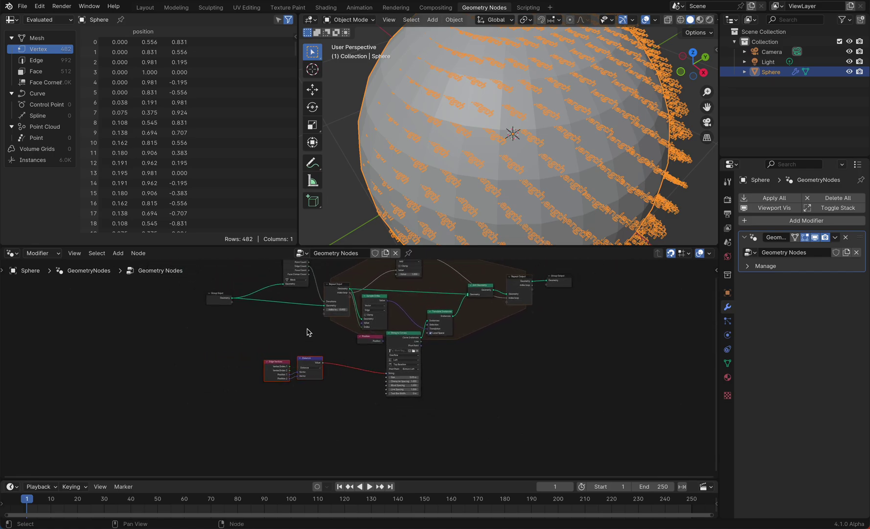
- Make room by moving Group Input, Domain Size and Repeat Input further left, and Edge Vertices with Distance lower
drag(207, 272, 339, 317)
key(g)
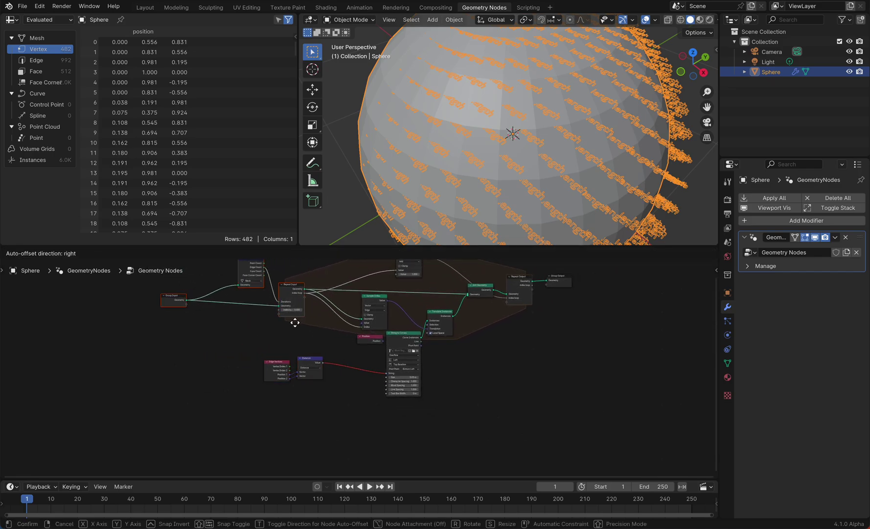
click(294, 321)
key(b)
drag(276, 353, 305, 382)
key(g)
click(282, 413)
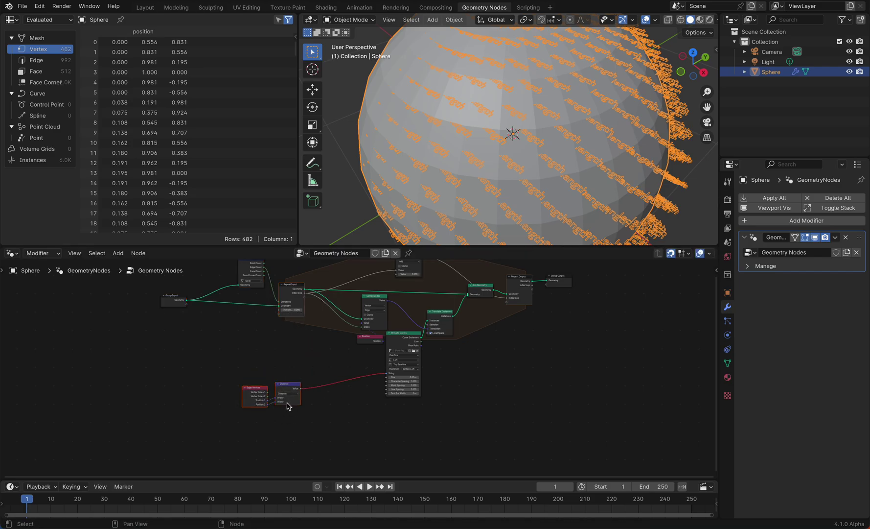
- Duplicate the Sample Index node and place the copy beneath Repeat Input, above the Distance node
click(373, 296)
key(shift+d)
click(335, 339)
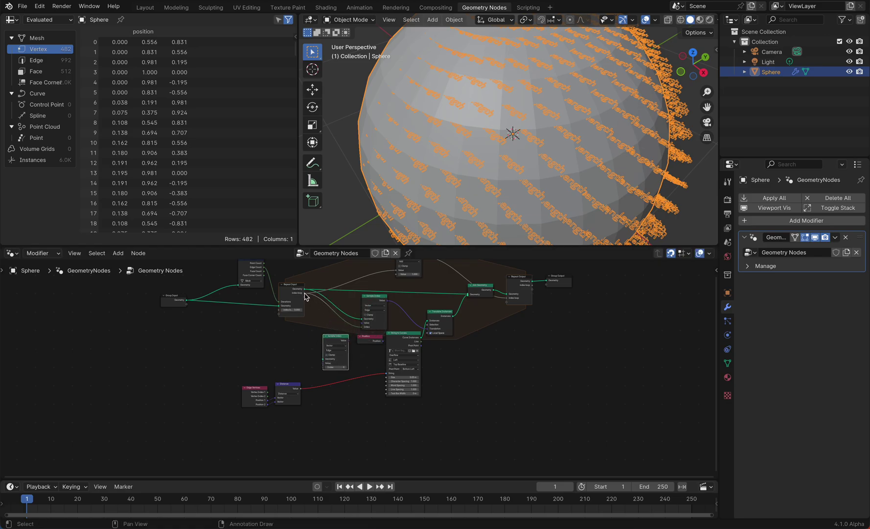
- Feed the copied Sample Index with Repeat Input's Geometry and index loop outputs and link Distance's Value to its Value input
drag(304, 293, 324, 368)
ctrl+scroll(336, 352, down, 3)
ctrl+scroll(336, 352, up, 6)
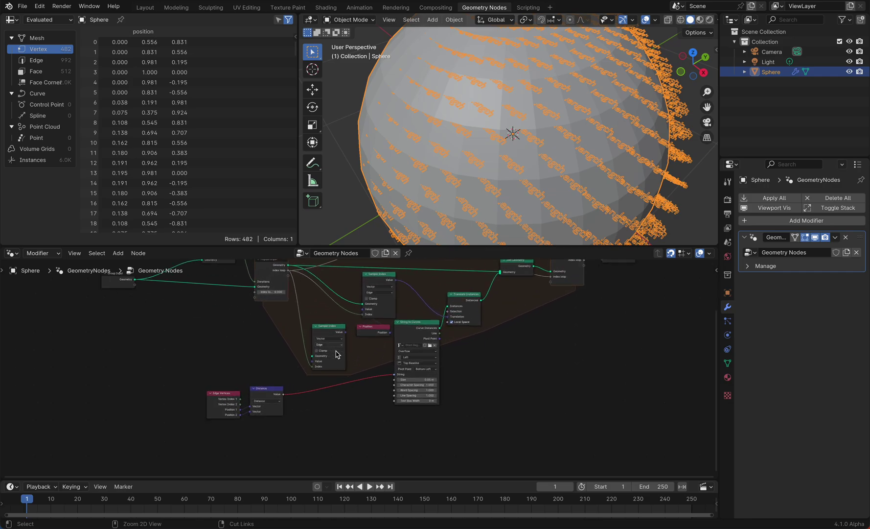
ctrl+middle_drag(337, 354, 336, 353)
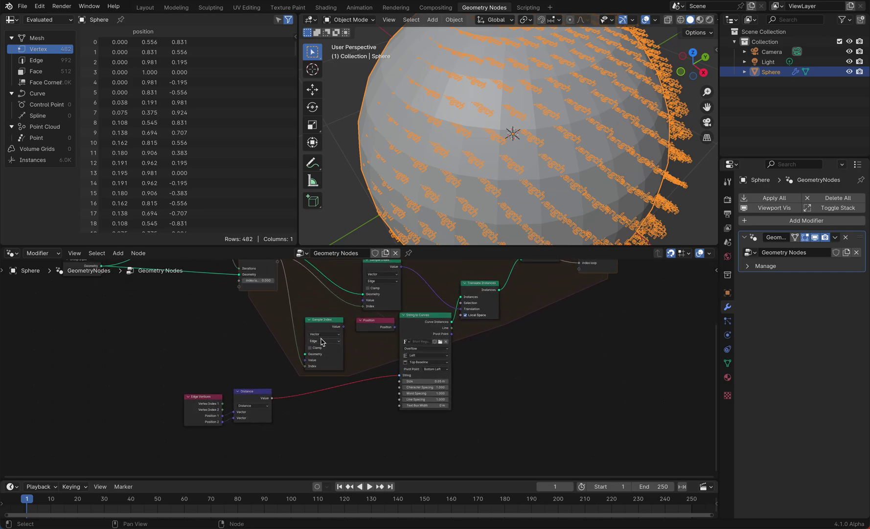
scroll(326, 310, up, 2)
drag(302, 278, 336, 382)
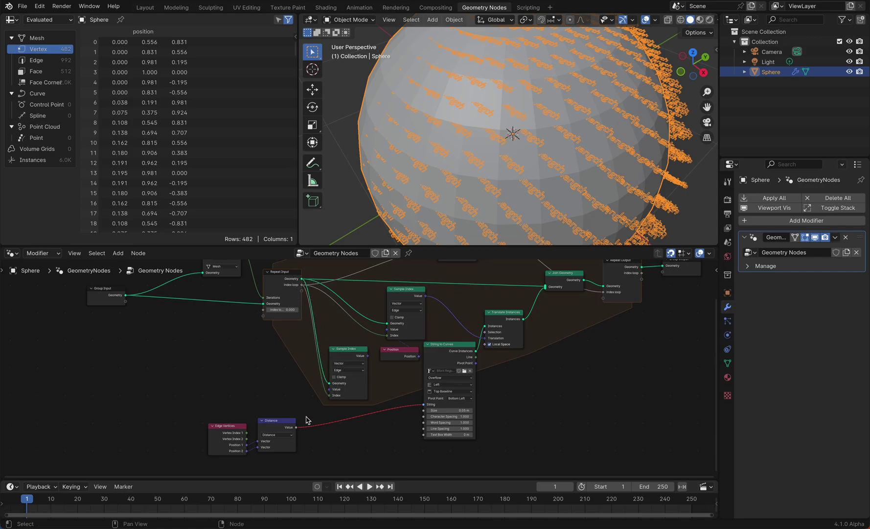
drag(296, 428, 329, 389)
- Link the copied Sample Index to String to Curves' String input through a new Value to String node
drag(368, 357, 424, 404)
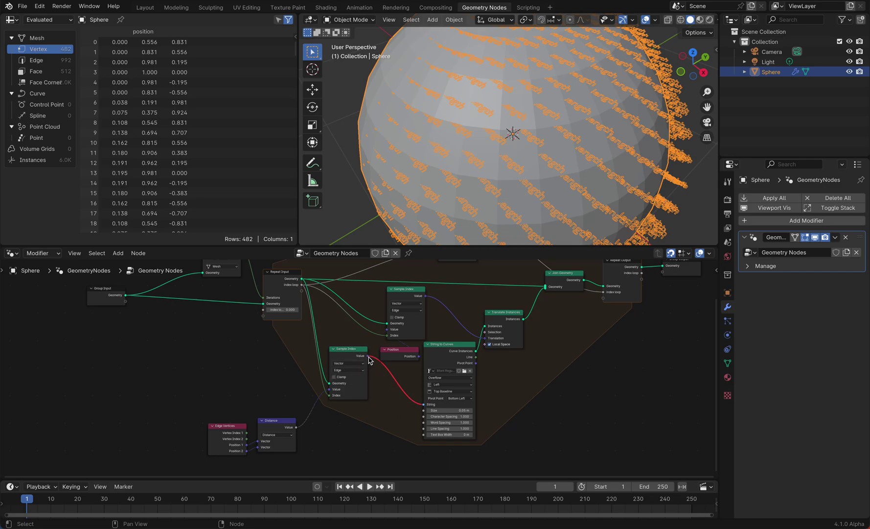
drag(423, 404, 407, 396)
text(val)
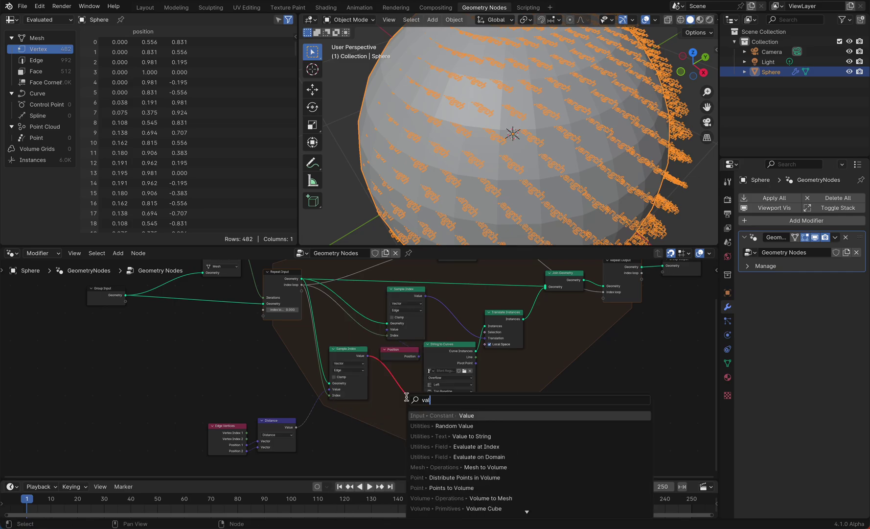
key(Down)
key(Down)
key(Return)
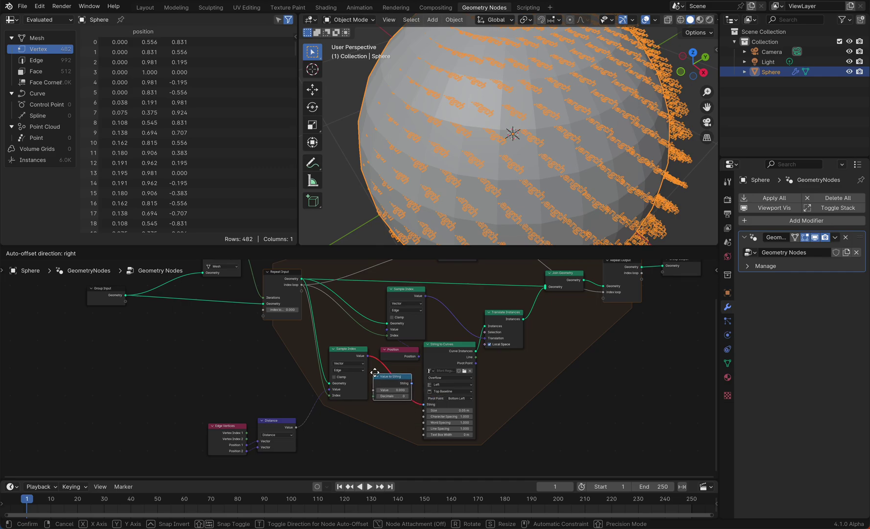
click(388, 375)
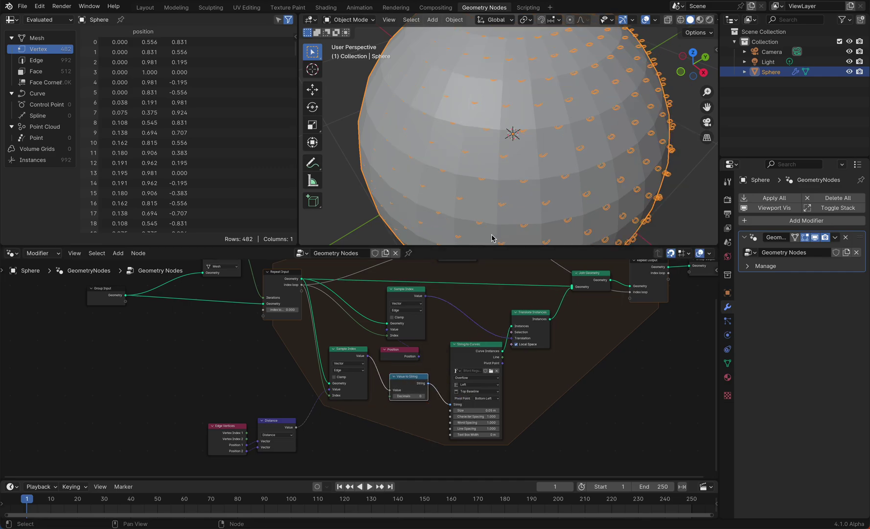
- Set the copied Sample Index's data type to Float and Value to String's Decimals to 4, and check the edge labels
middle_drag(541, 158, 540, 158)
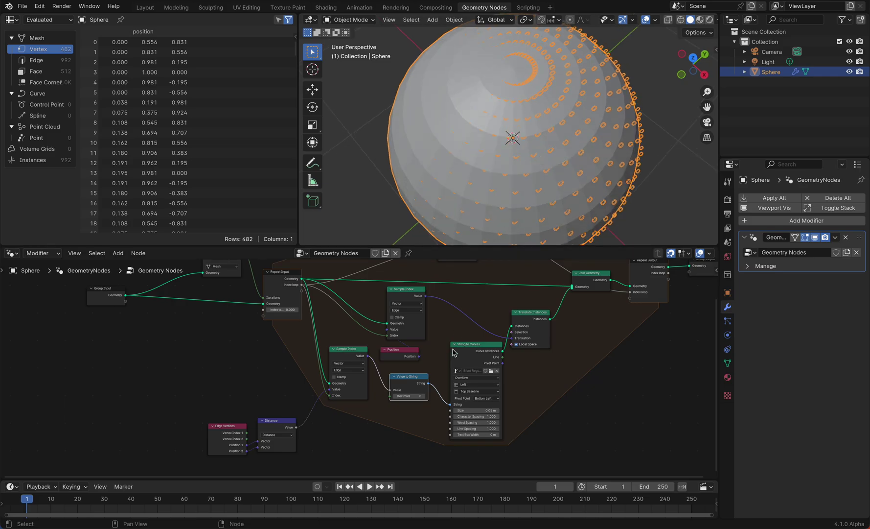
middle_drag(388, 378, 408, 396)
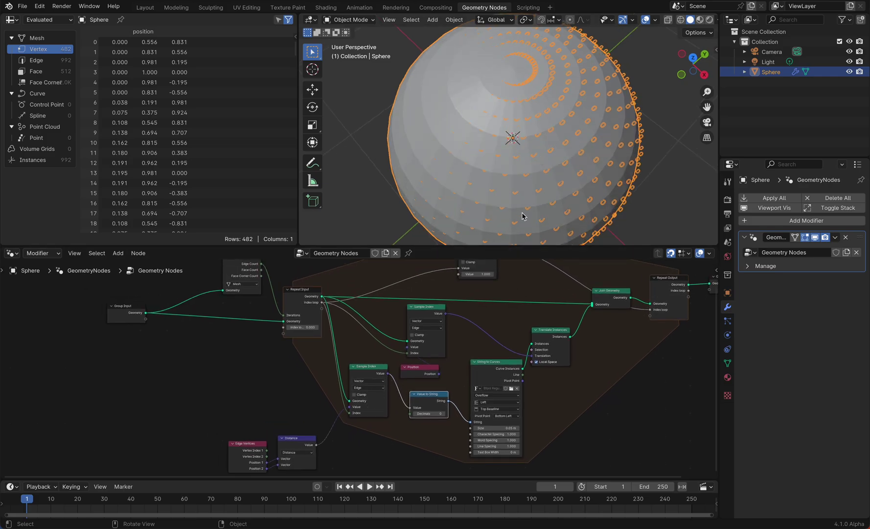
scroll(302, 449, down, 2)
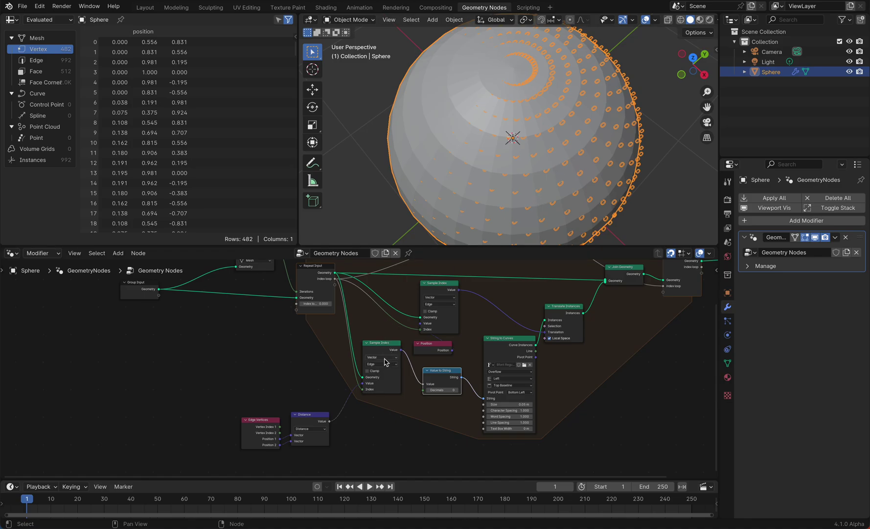
click(387, 362)
click(385, 375)
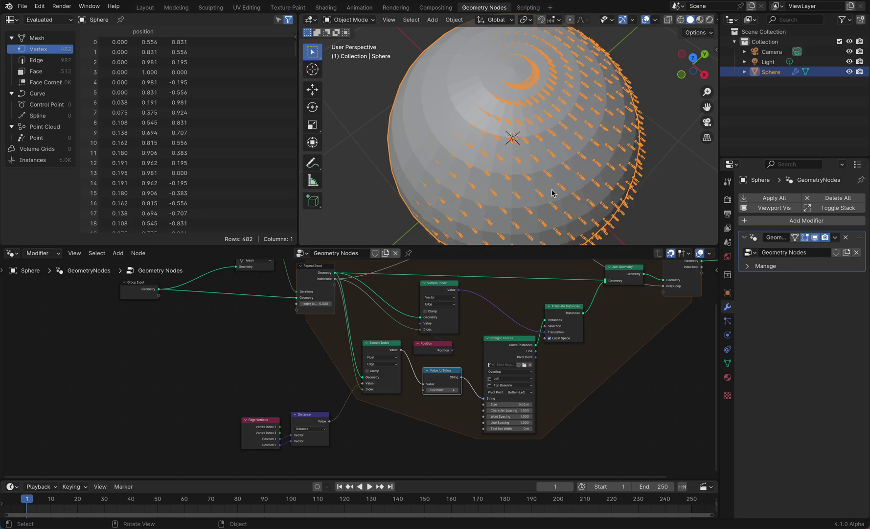
scroll(593, 132, down, 5)
ctrl+scroll(593, 133, up, 4)
ctrl+scroll(592, 133, up, 3)
ctrl+scroll(592, 132, down, 4)
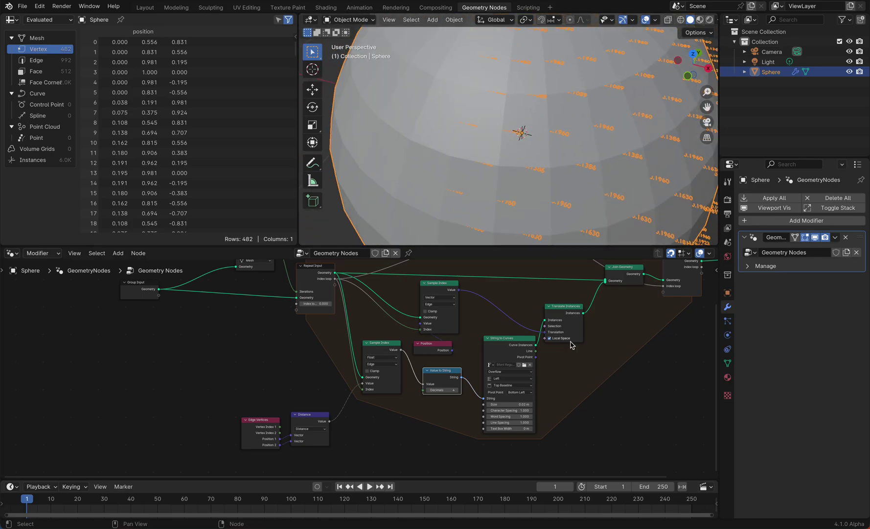
- Duplicate Translate Instances and insert the copy between the original and Join Geometry
scroll(559, 392, right, 3)
scroll(561, 391, right, 1)
drag(515, 332, 560, 332)
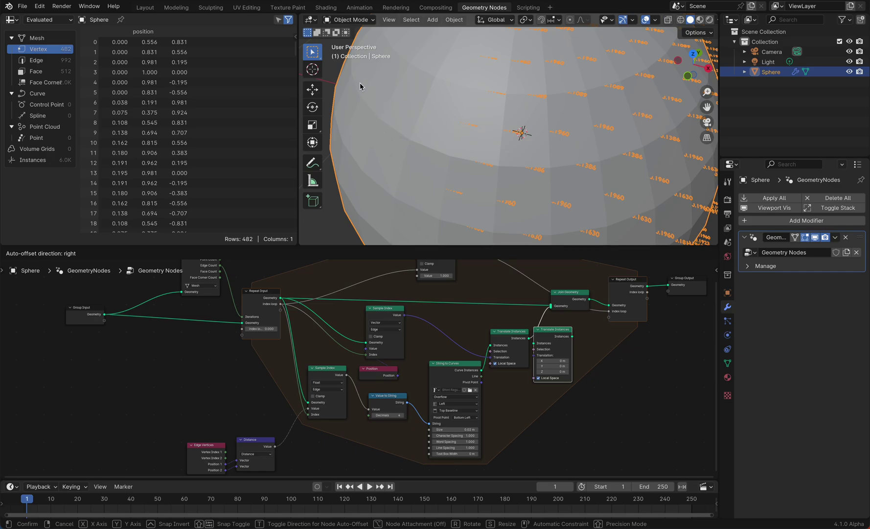
click(515, 261)
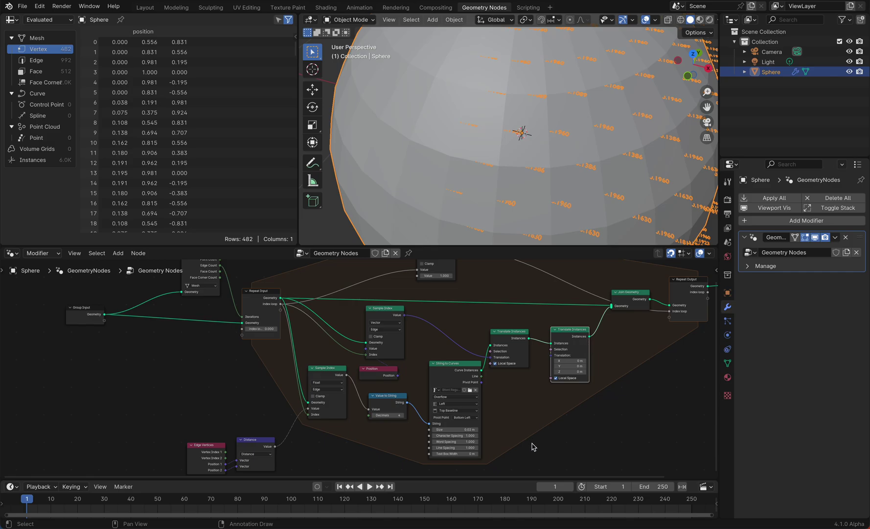
- Add a Normal node below String to Curves
key(shift+a)
text(nor)
key(Return)
click(488, 451)
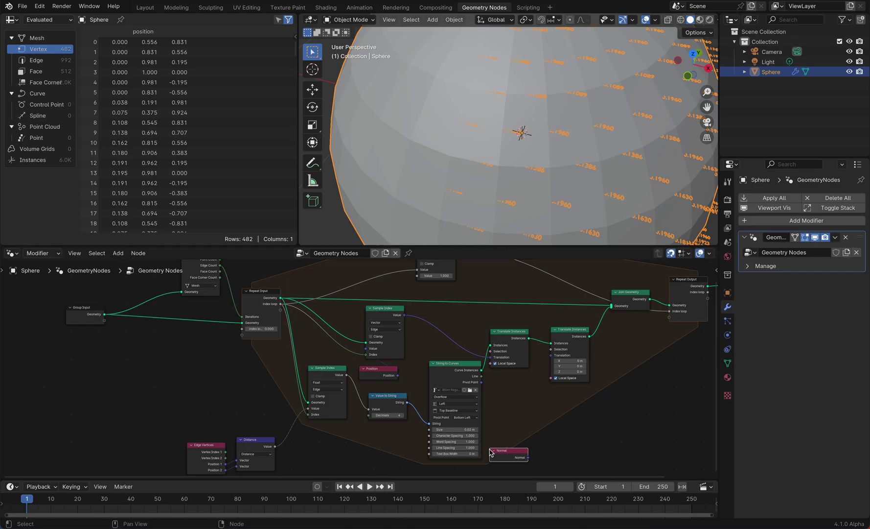
- Duplicate the Float Sample Index beneath the original, place Normal beside the copy and feed it Repeat Input's Geometry
scroll(312, 352, down, 2)
click(317, 351)
key(shift+d)
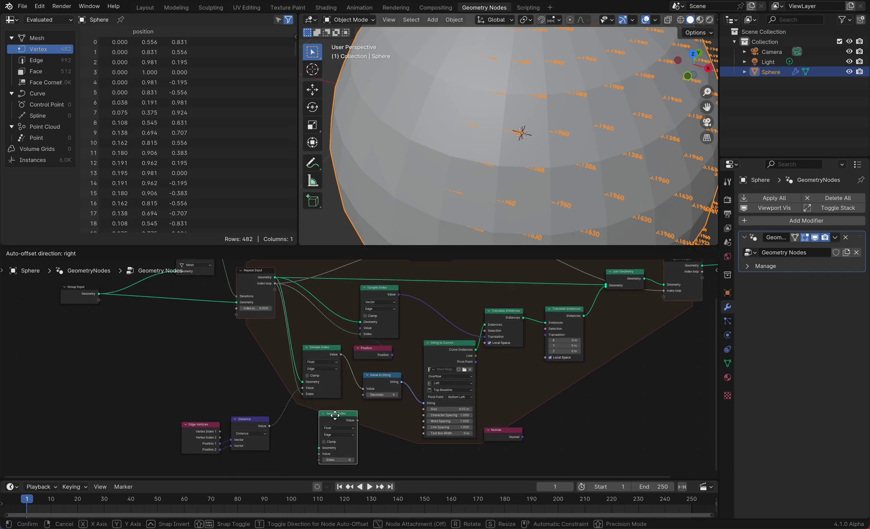
click(338, 411)
drag(504, 430, 297, 445)
drag(278, 271, 325, 434)
drag(275, 275, 325, 442)
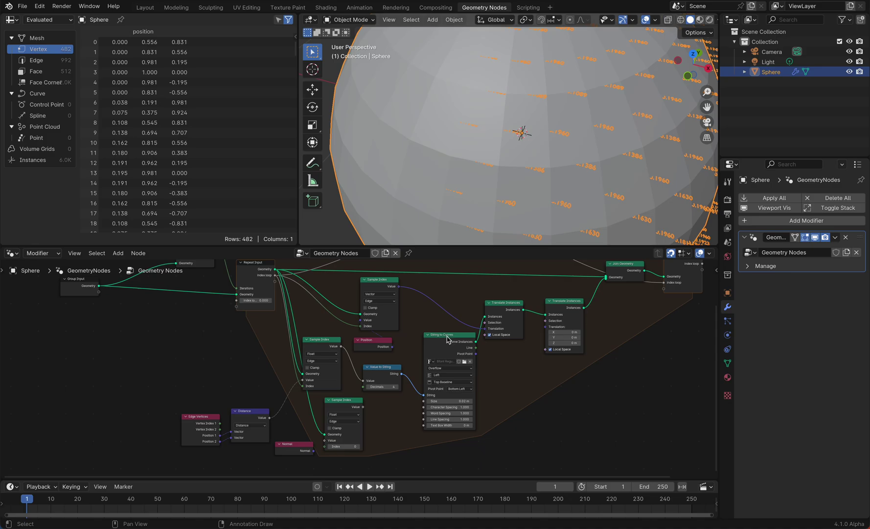
- Mute String to Curves and set the lowest Sample Index to Vector, with Normal as its Value and the index loop as its Index
click(447, 338)
key(m)
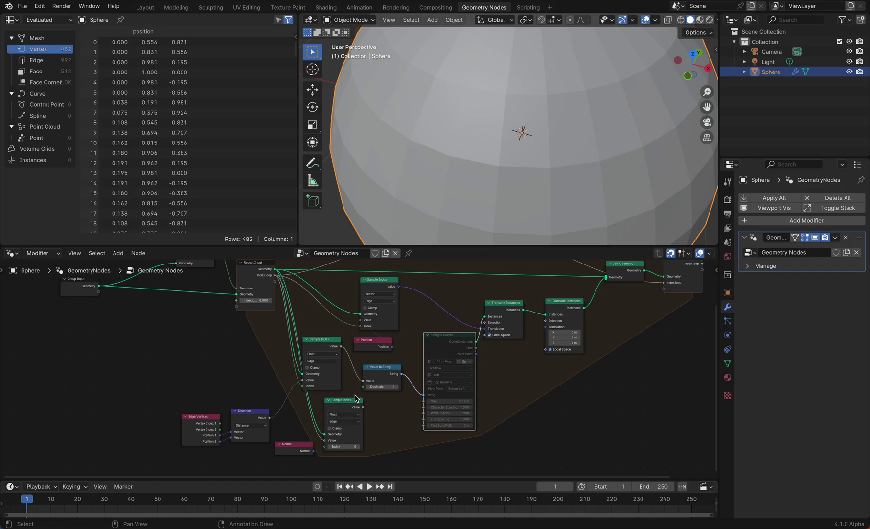
click(344, 414)
click(345, 436)
drag(275, 275, 324, 440)
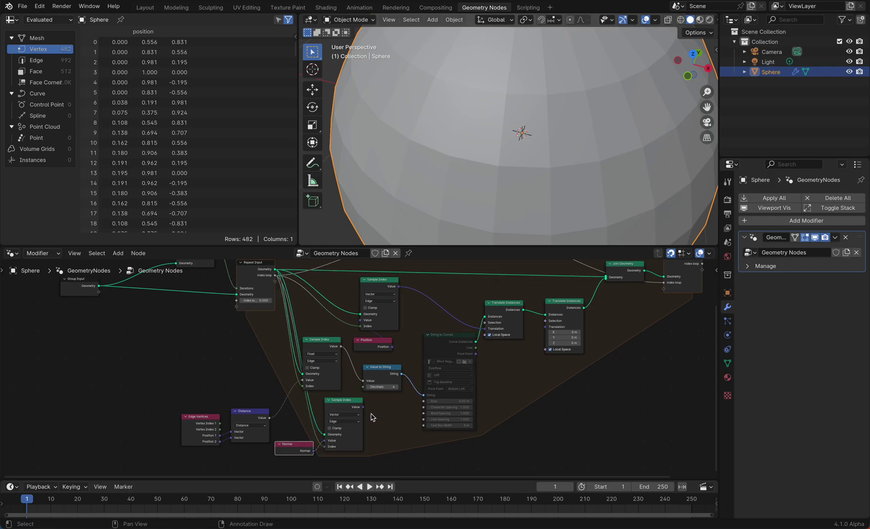
- Link the sampled normal to the second Translate Instances' Translation through a new Vector Math node set to Scale
drag(362, 407, 547, 327)
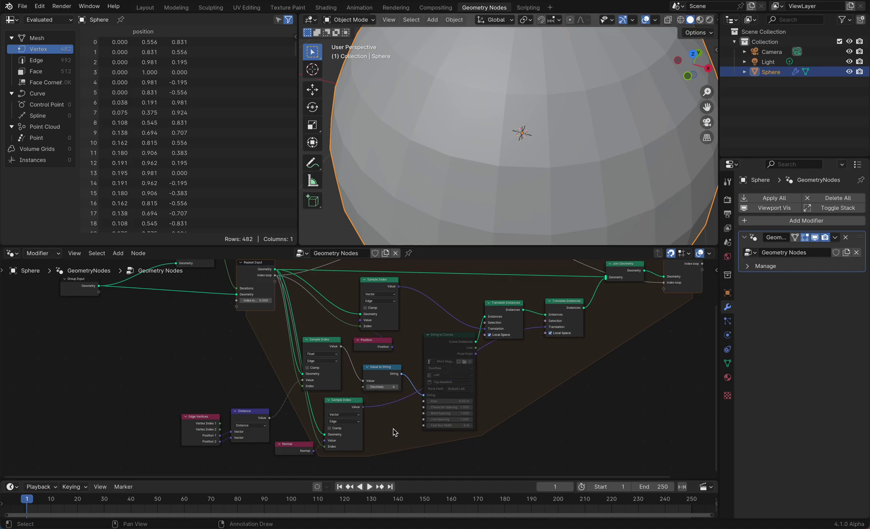
key(shift+a)
text(ve)
key(Return)
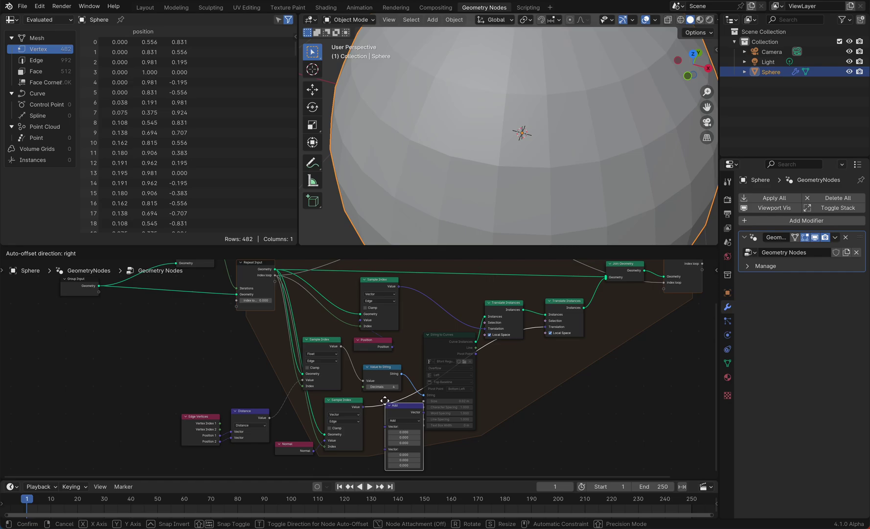
click(472, 445)
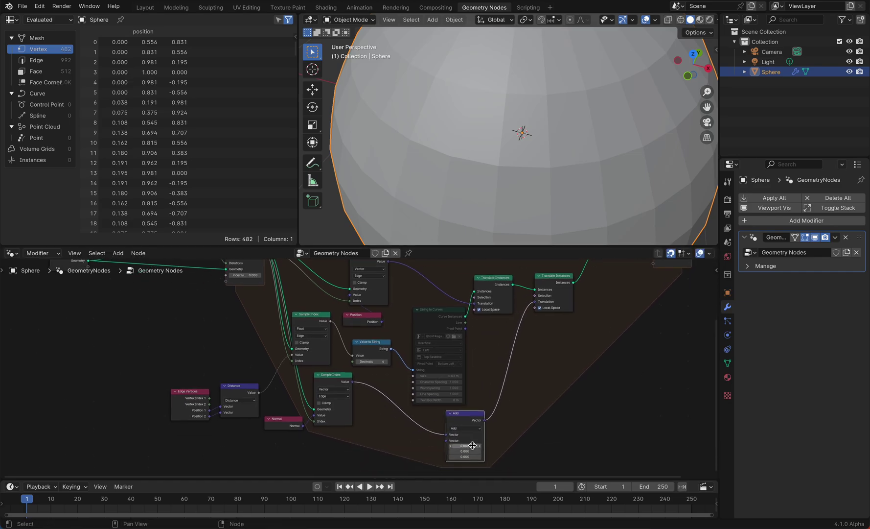
click(466, 429)
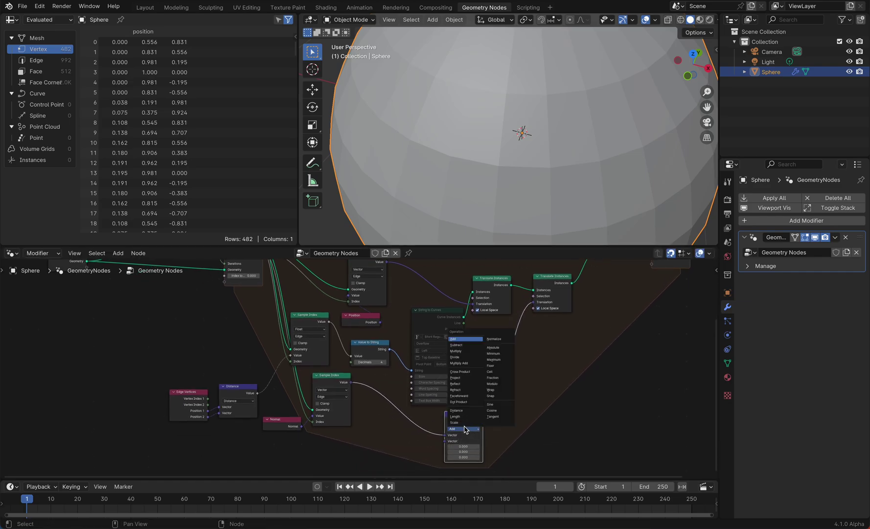
click(456, 422)
- Enter Edit Mode on the sphere and delete the vertices of its near side
key(Tab)
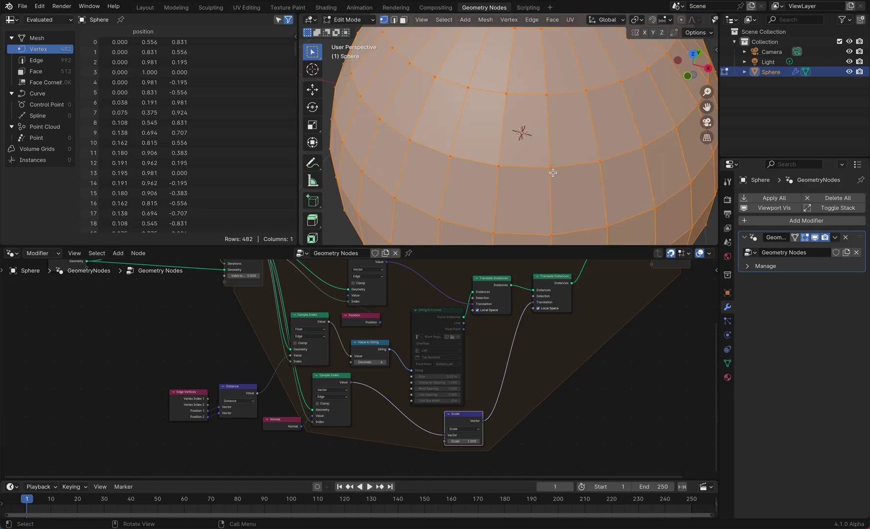
scroll(553, 172, down, 5)
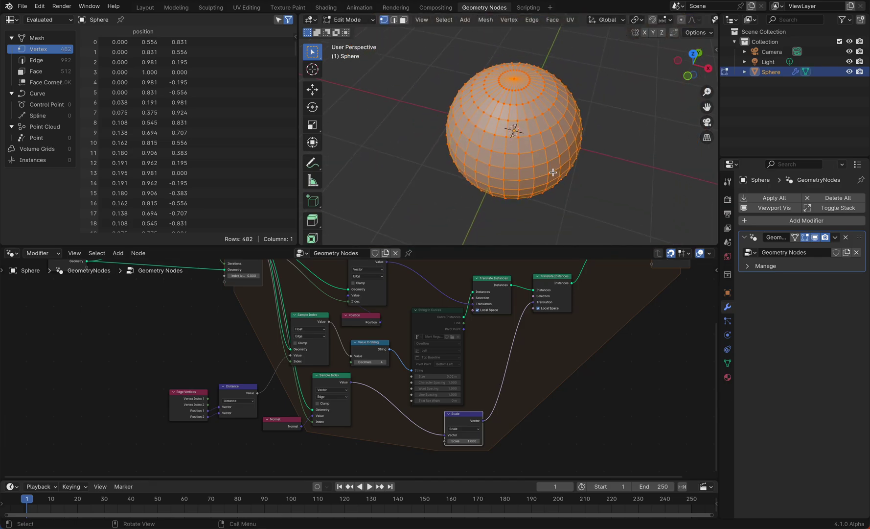
middle_drag(553, 172, 553, 173)
drag(431, 56, 615, 238)
key(x)
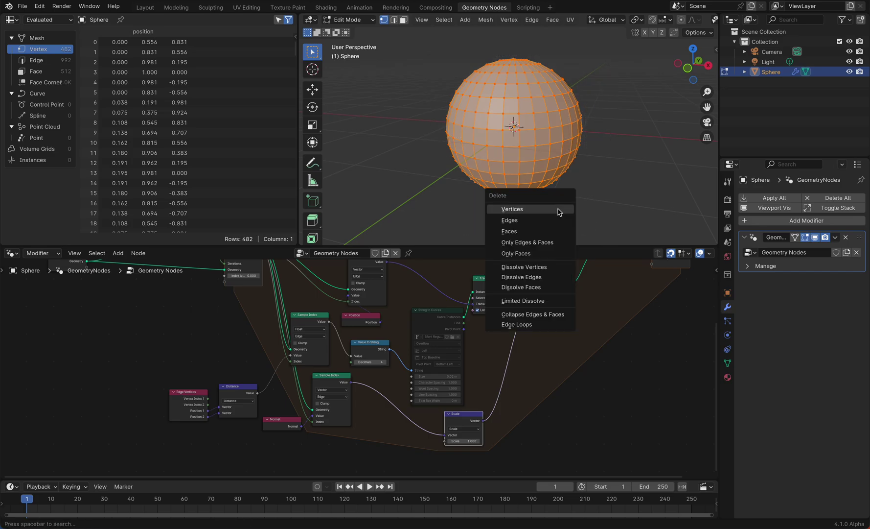
click(559, 211)
middle_drag(557, 206, 558, 206)
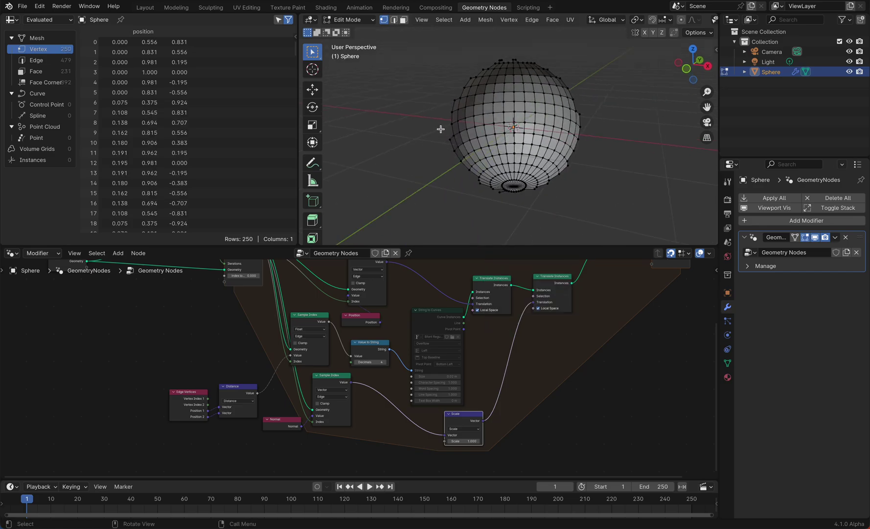
- Delete the vertices in the lower half of the remaining sphere shell
drag(440, 129, 610, 196)
key(x)
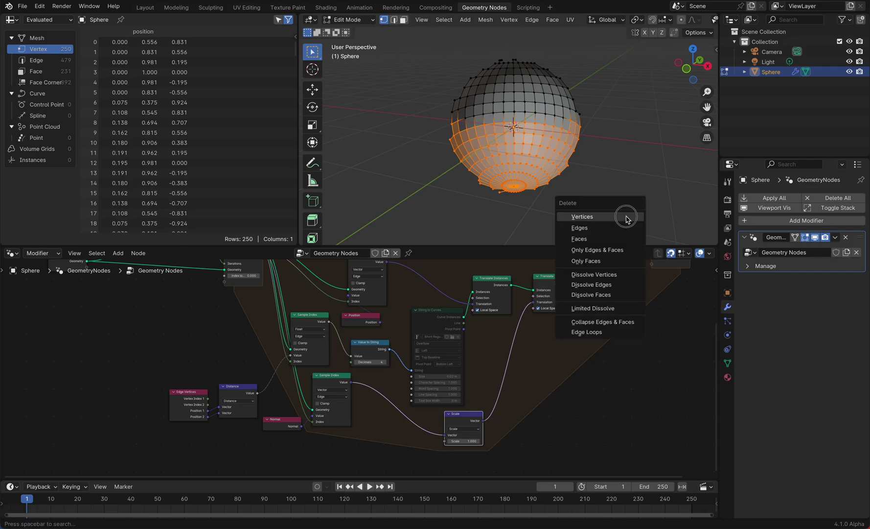
click(627, 219)
middle_drag(559, 143, 559, 125)
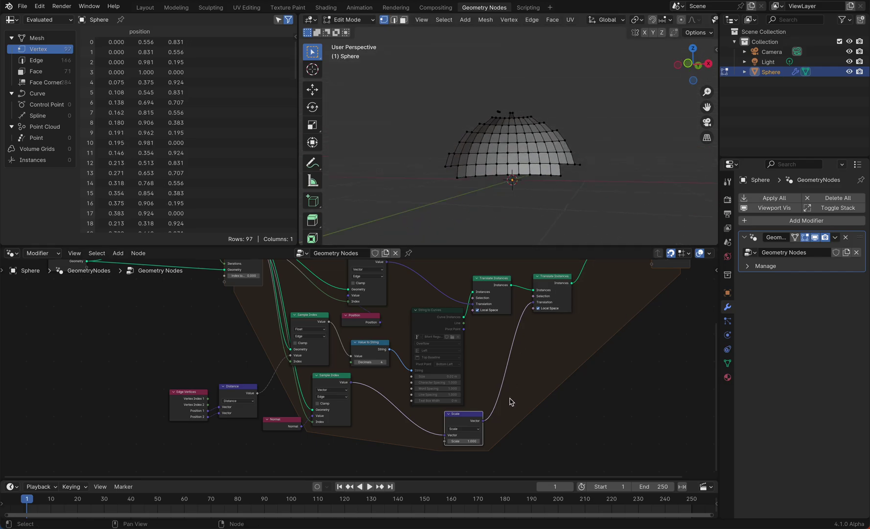
- Expose the Scale node's Scale as a modifier input through a second Group Input node and save the file
middle_drag(280, 396, 318, 435)
drag(109, 299, 482, 416)
key(ctrl+s)
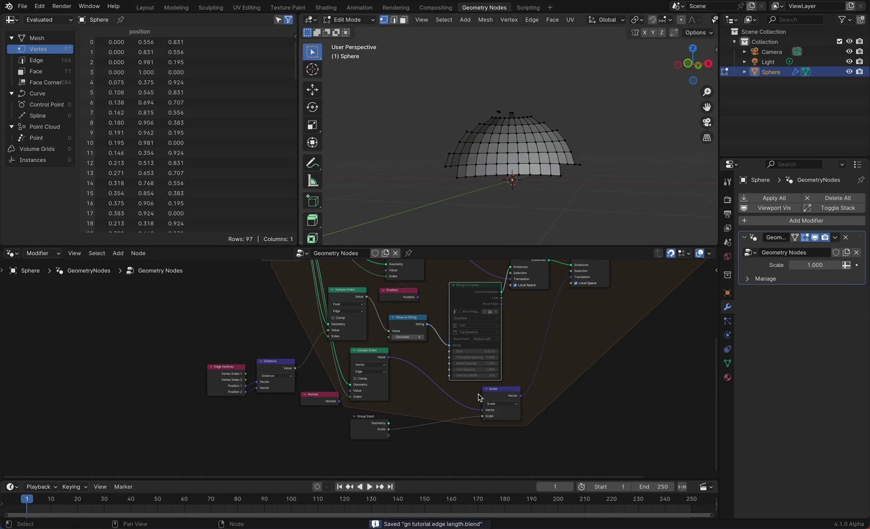
- Unmute String to Curves and return to Object Mode to view the offset labels from the side
click(478, 289)
key(m)
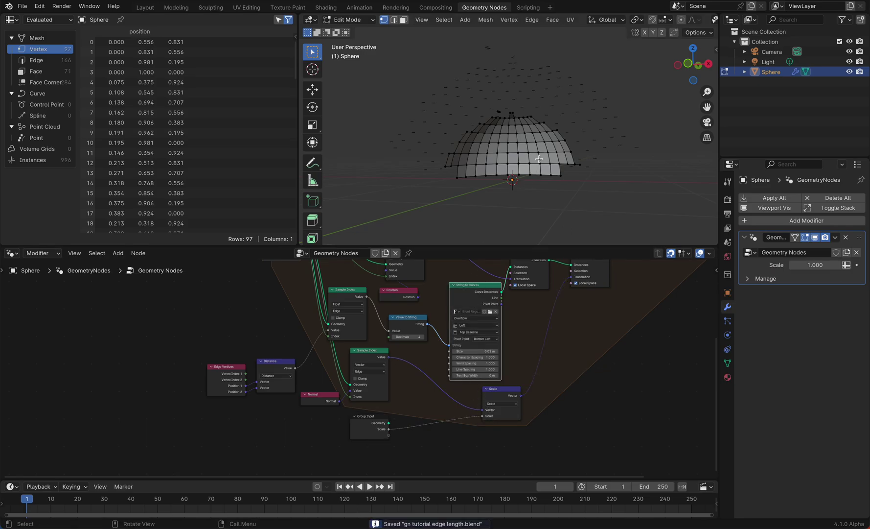
key(Tab)
middle_drag(540, 161, 539, 162)
middle_drag(531, 451, 557, 426)
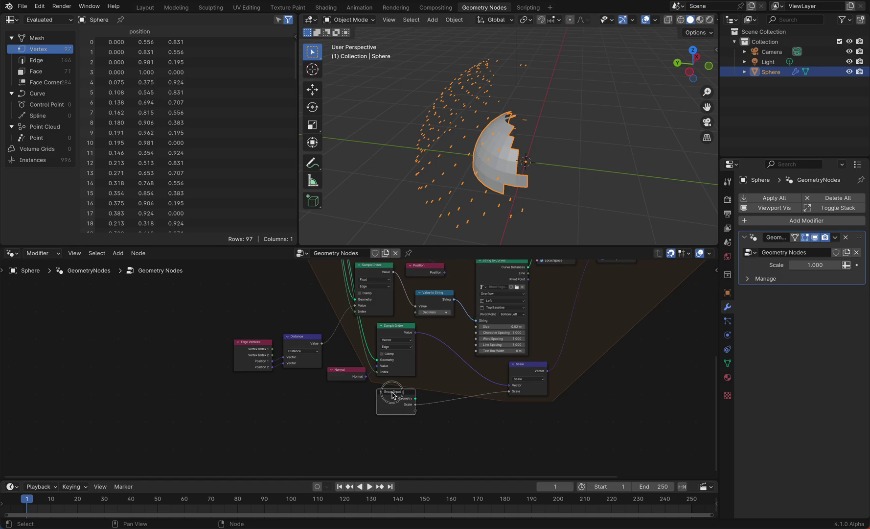
- Insert a Math node set to Divide, with a divisor of 100, between the Group Input's Scale output and the Scale node
drag(392, 395, 368, 395)
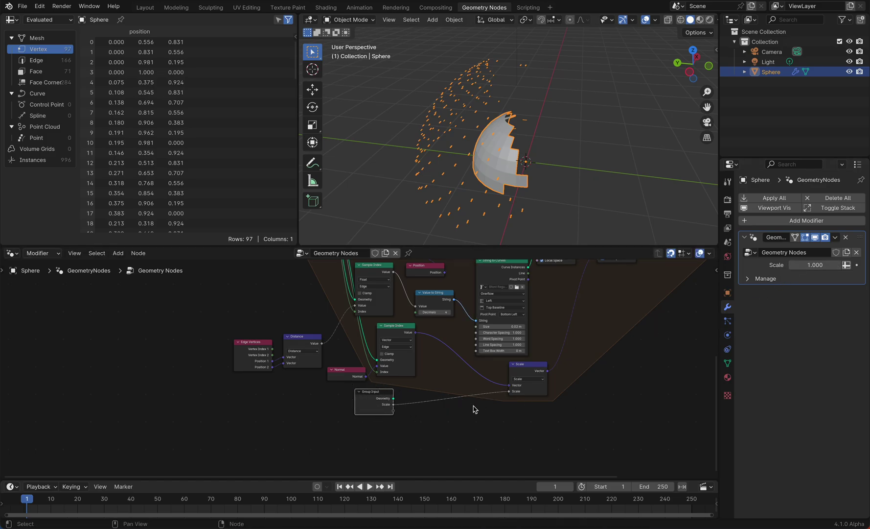
key(shift+a)
text(add)
key(Return)
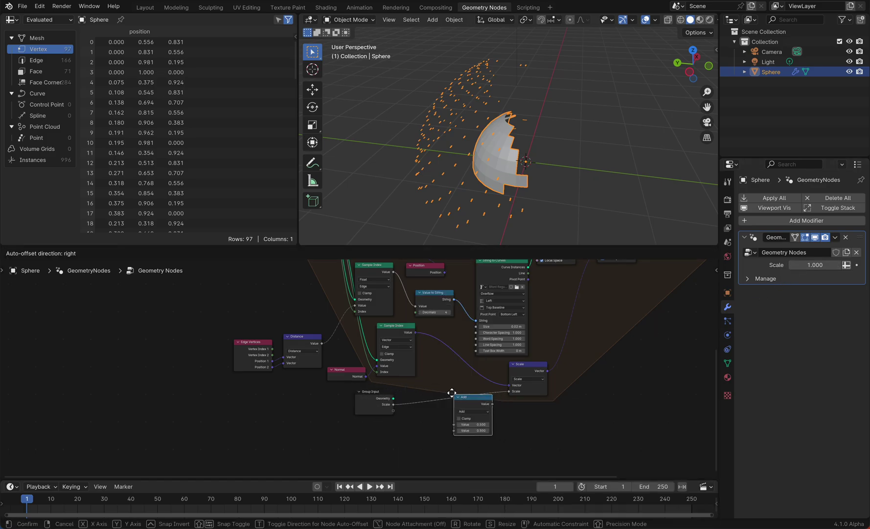
click(436, 390)
click(456, 406)
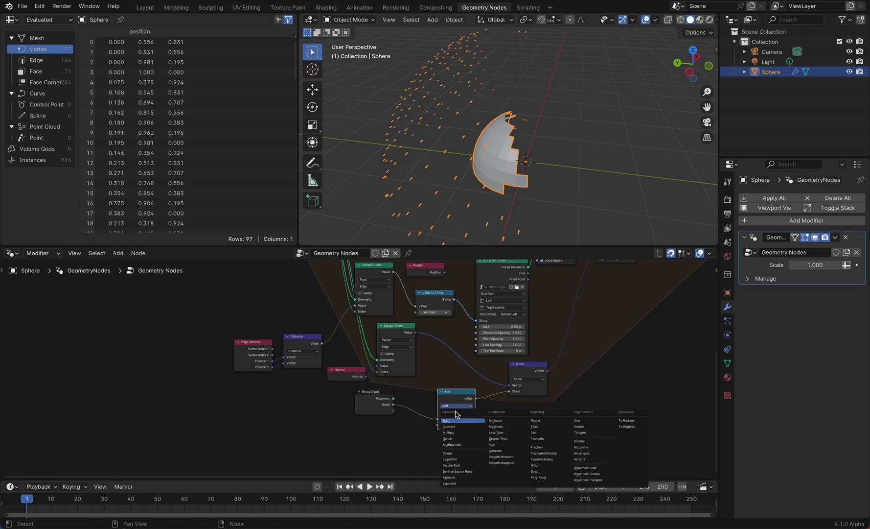
click(460, 439)
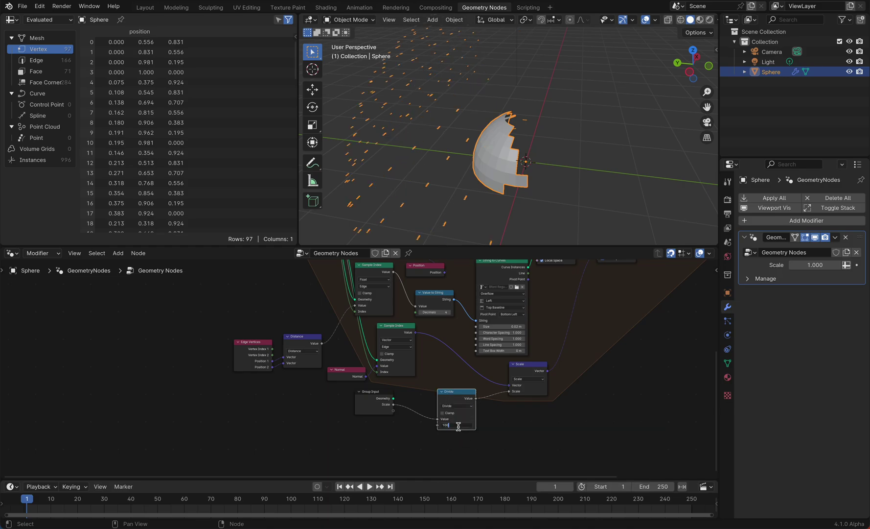
- Set the modifier's Scale input to 3.360 to push the edge labels away from the sphere's surface
scroll(558, 147, up, 8)
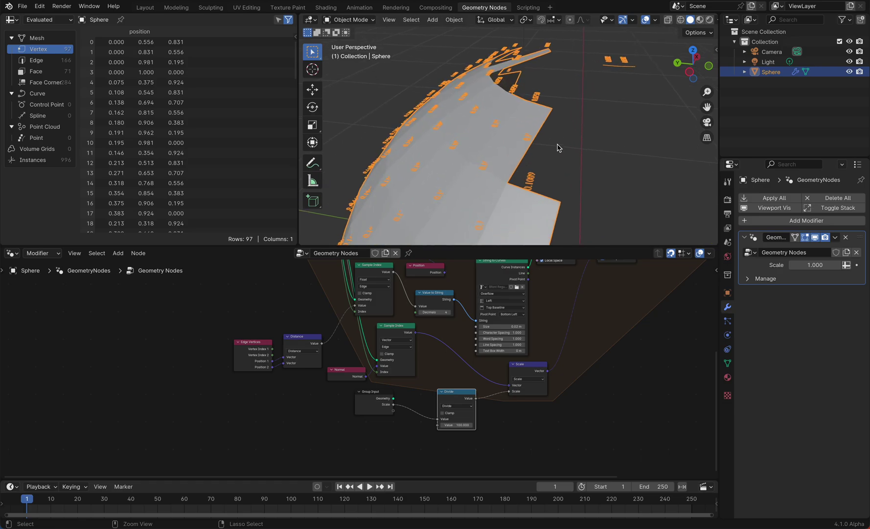
shift+scroll(558, 148, down, 3)
ctrl+scroll(558, 147, down, 4)
scroll(557, 148, left, 8)
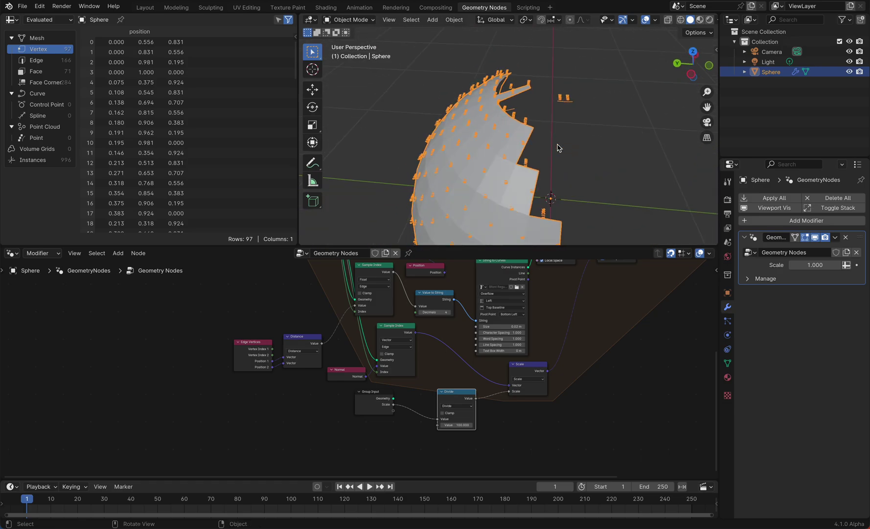
scroll(558, 147, up, 8)
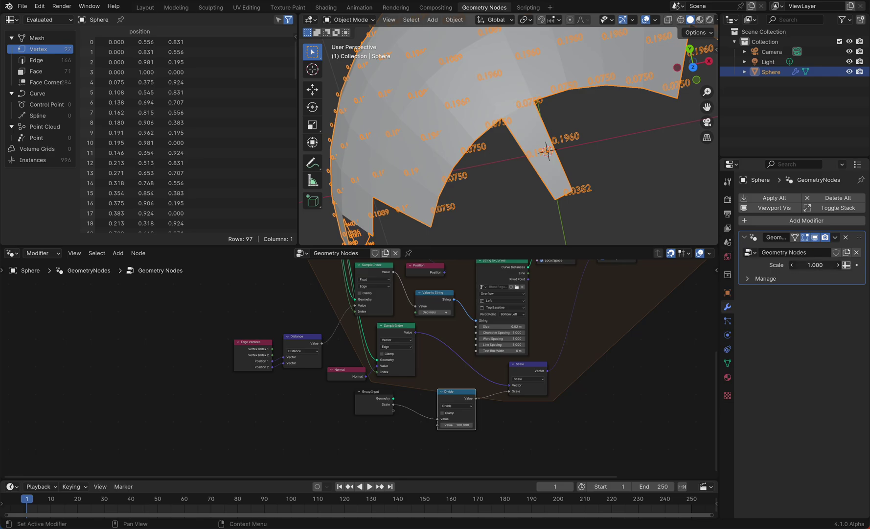
drag(801, 265, 801, 264)
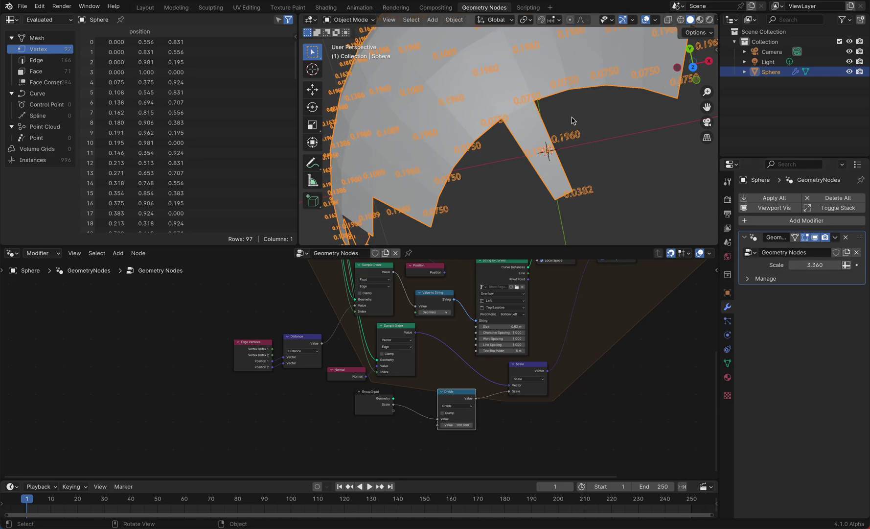
- Switch the 3D viewport to wireframe shading to show the sphere's edges with their length labels
scroll(573, 120, down, 6)
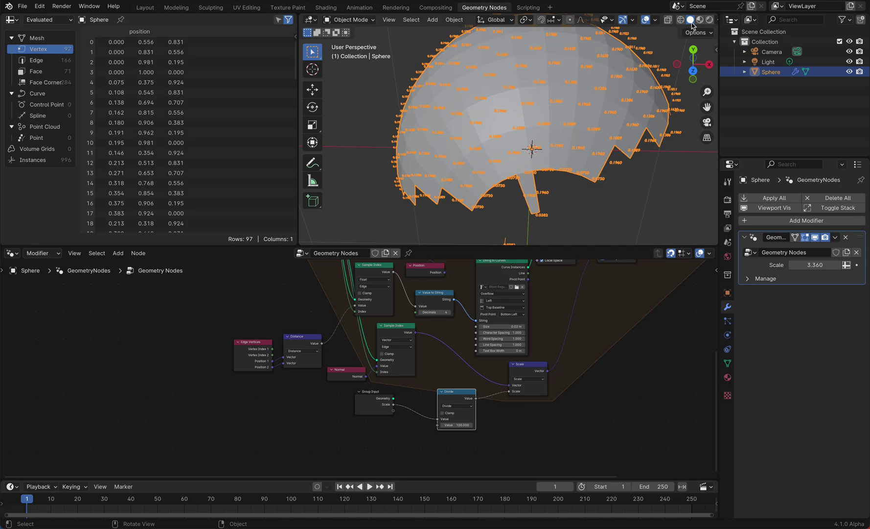
click(682, 20)
scroll(562, 123, up, 5)
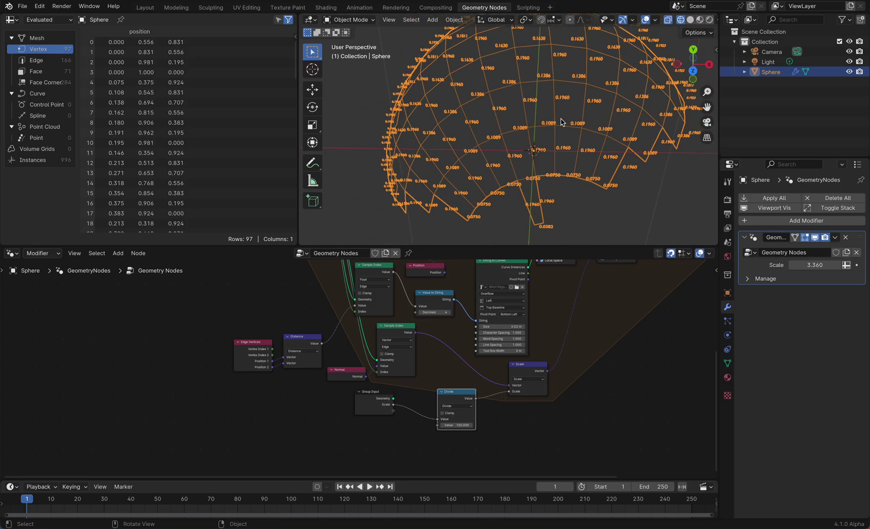
- Examine the placement and orientation of the edge length labels around the wireframe sphere from above, below and the side
scroll(562, 122, up, 2)
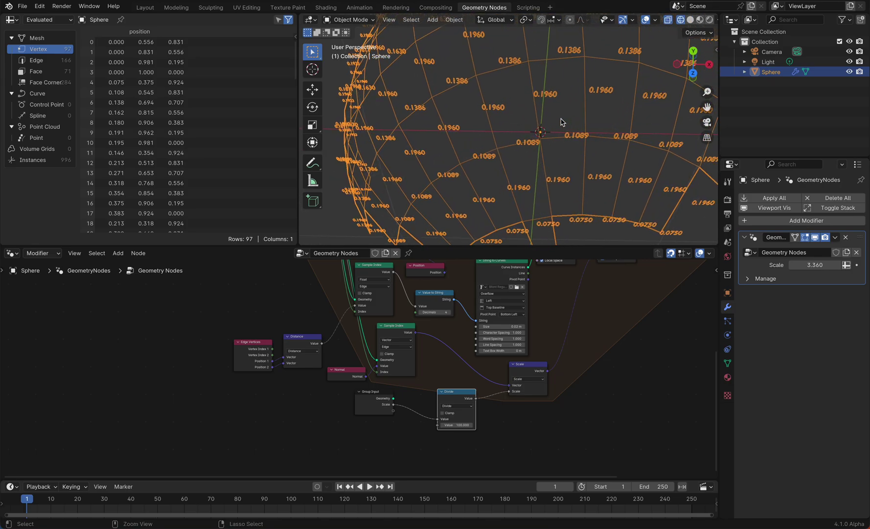
ctrl+scroll(561, 122, down, 4)
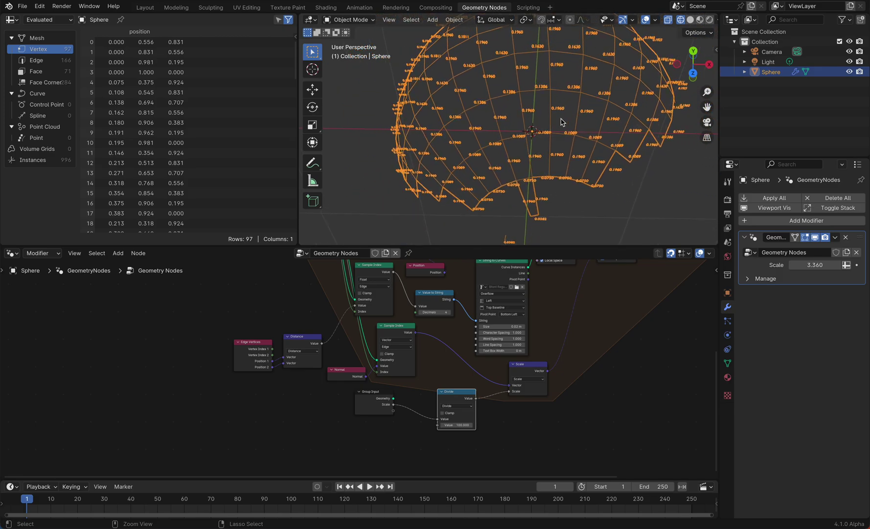
scroll(562, 122, right, 2)
scroll(561, 123, down, 3)
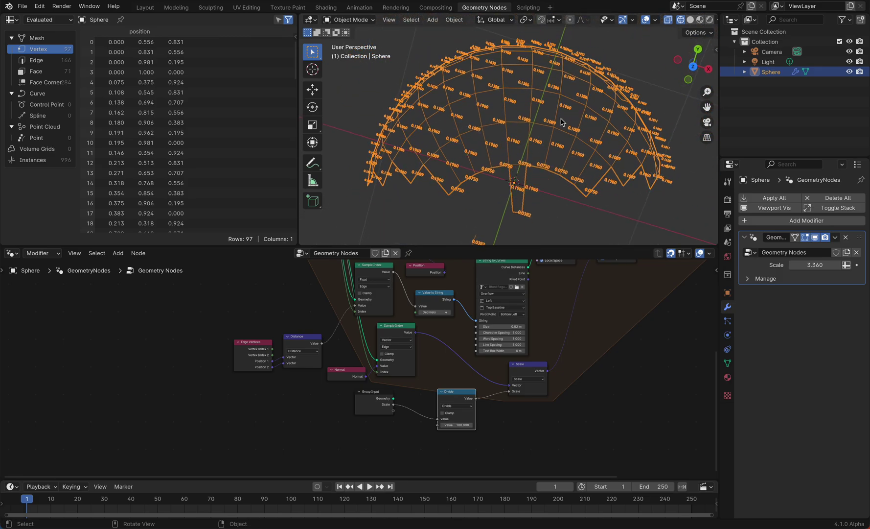
ctrl+scroll(570, 182, up, 2)
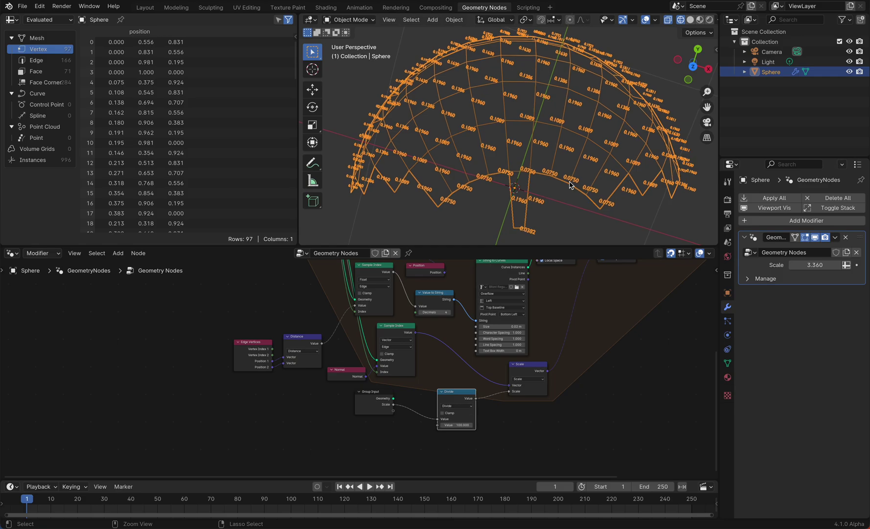
scroll(541, 320, up, 3)
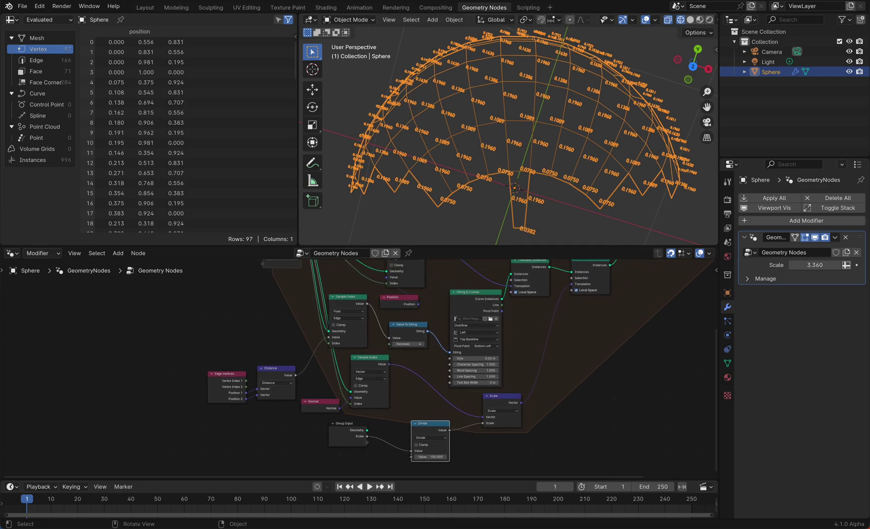
scroll(542, 182, up, 3)
scroll(542, 181, right, 3)
scroll(542, 181, left, 5)
scroll(542, 182, down, 5)
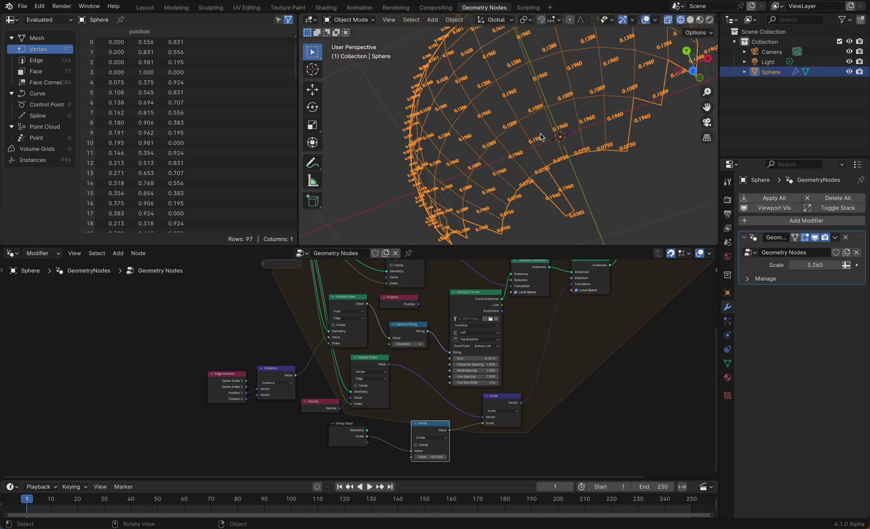
scroll(538, 114, left, 6)
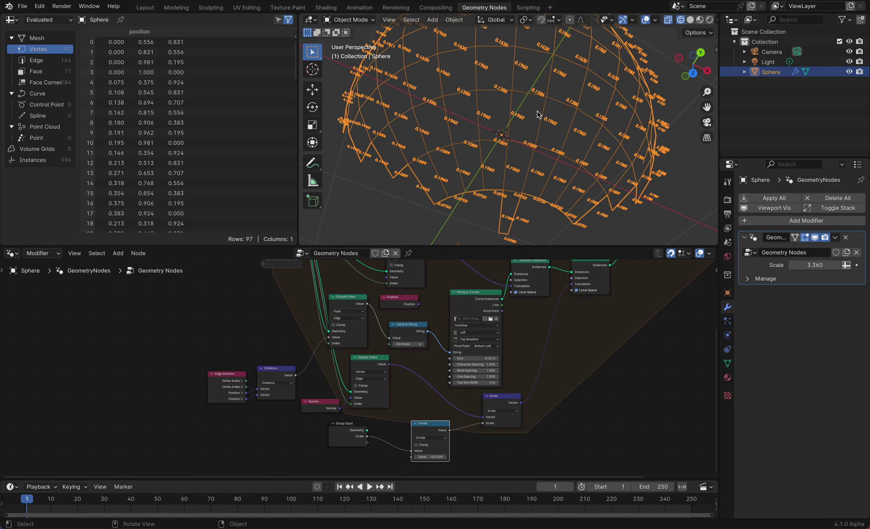
scroll(538, 114, left, 6)
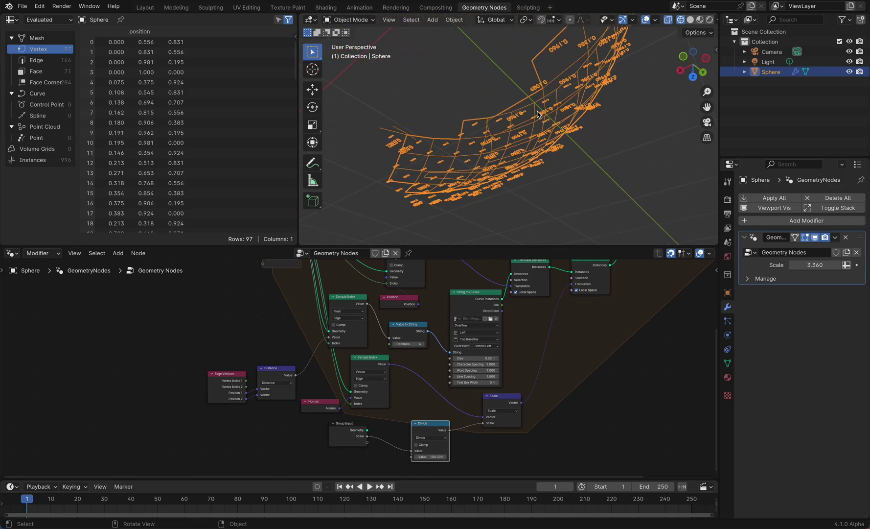
scroll(538, 115, down, 6)
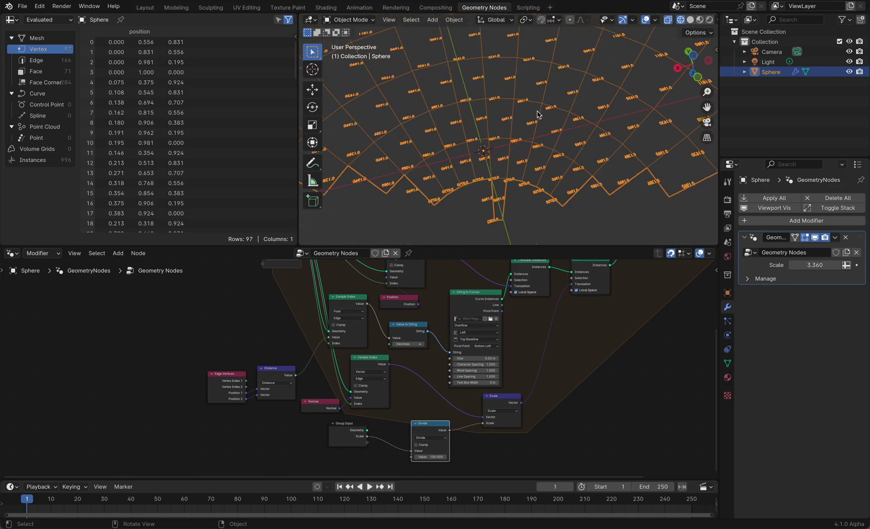
scroll(537, 115, down, 5)
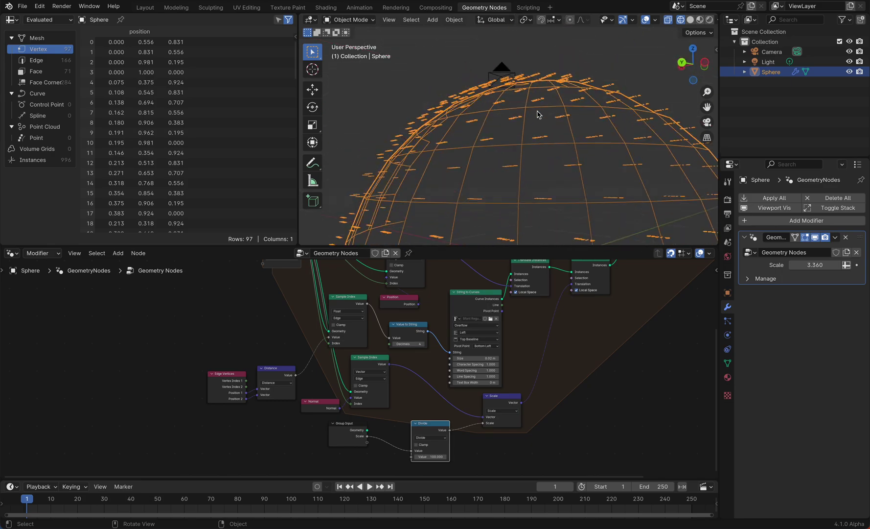
scroll(537, 115, up, 2)
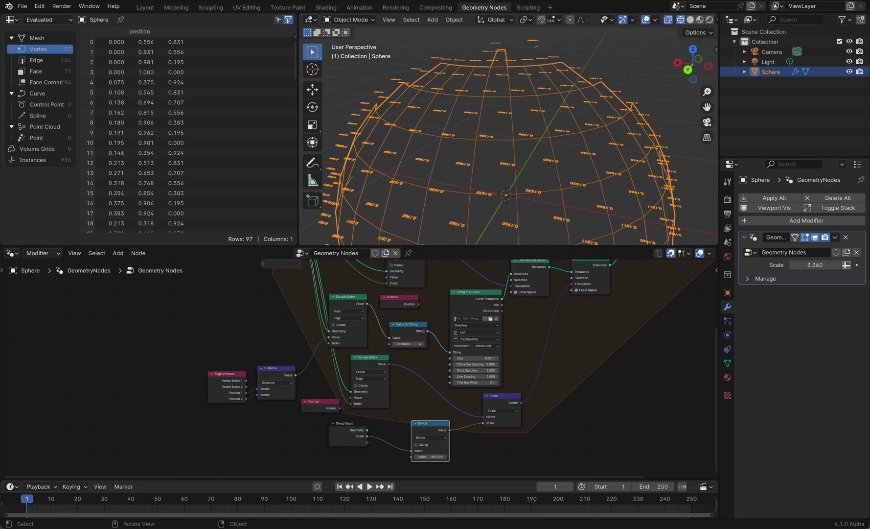